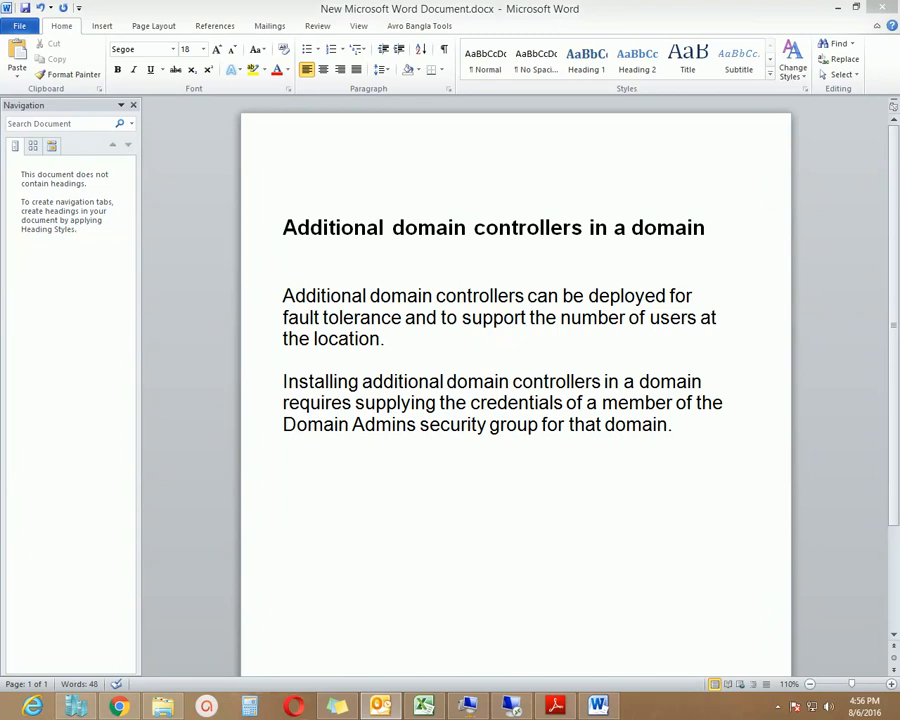
Step: Switch to the Remote Desktop session, show it full screen, and reposition the virtual machine window slightly
left_click(515, 705)
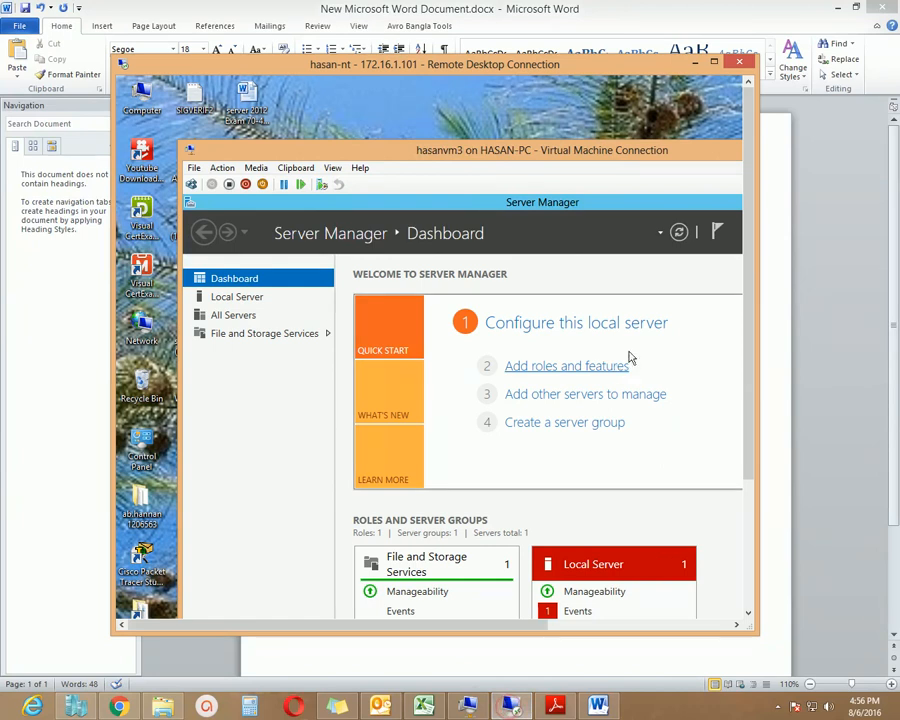
left_click(715, 63)
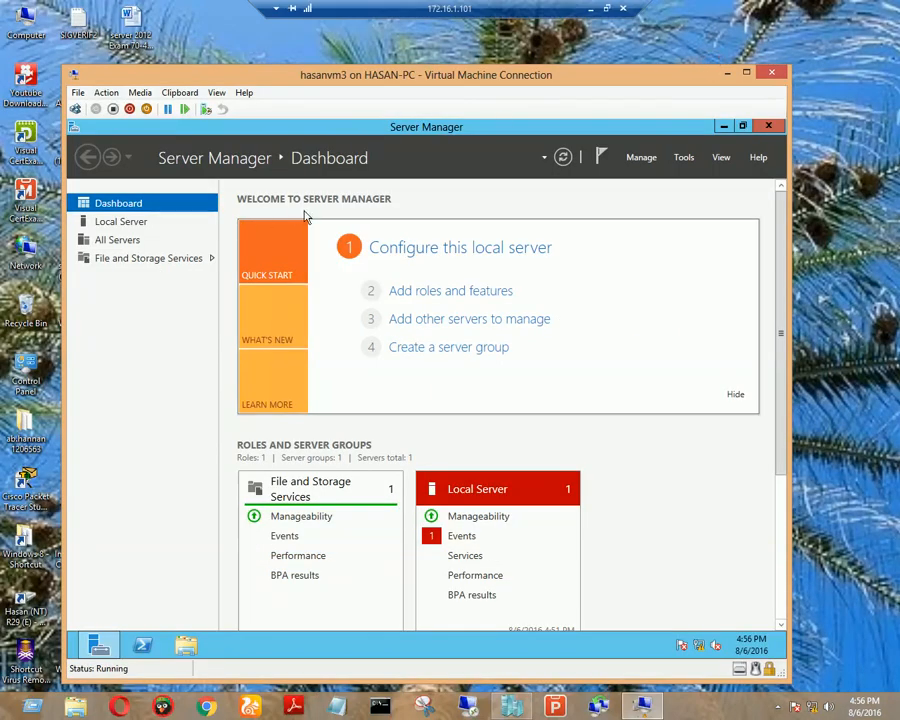
mouse_move(588, 89)
left_mouse_down()
mouse_move(586, 54)
mouse_move(594, 52)
mouse_move(594, 70)
left_mouse_up()
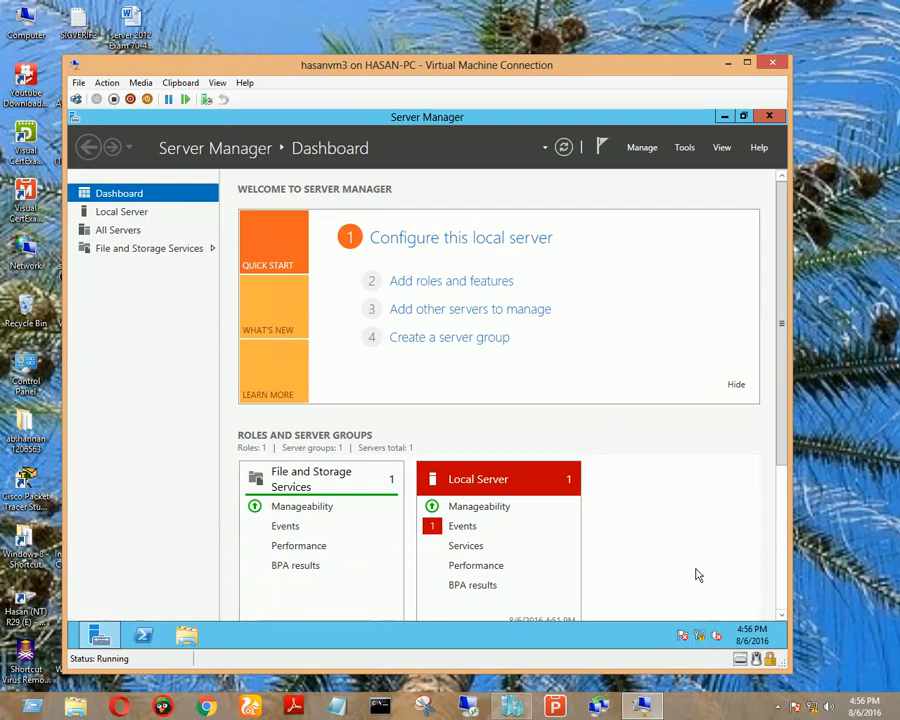
Step: Open the Internet Protocol Version 4 (TCP/IPv4) properties of the virtual machine's Ethernet connection
right_click(699, 636)
left_click(710, 628)
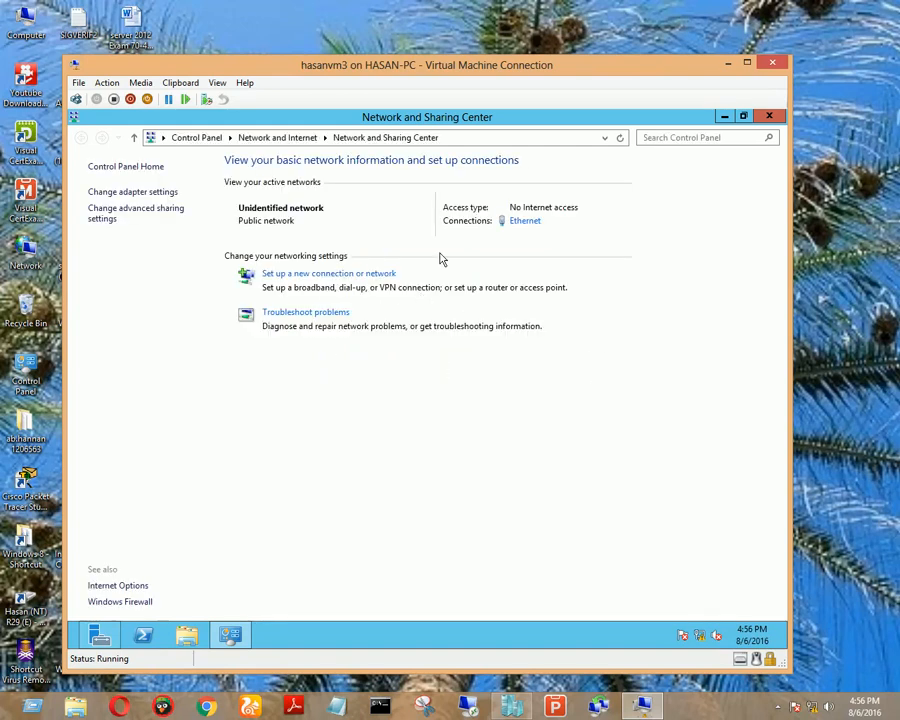
left_click(525, 221)
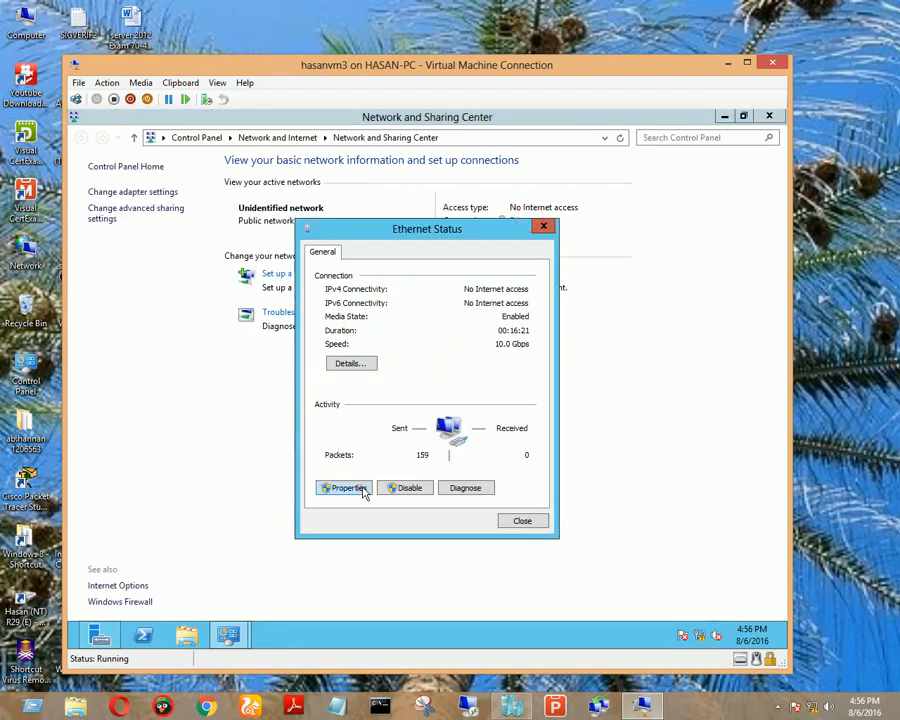
left_click(364, 489)
left_click(456, 438)
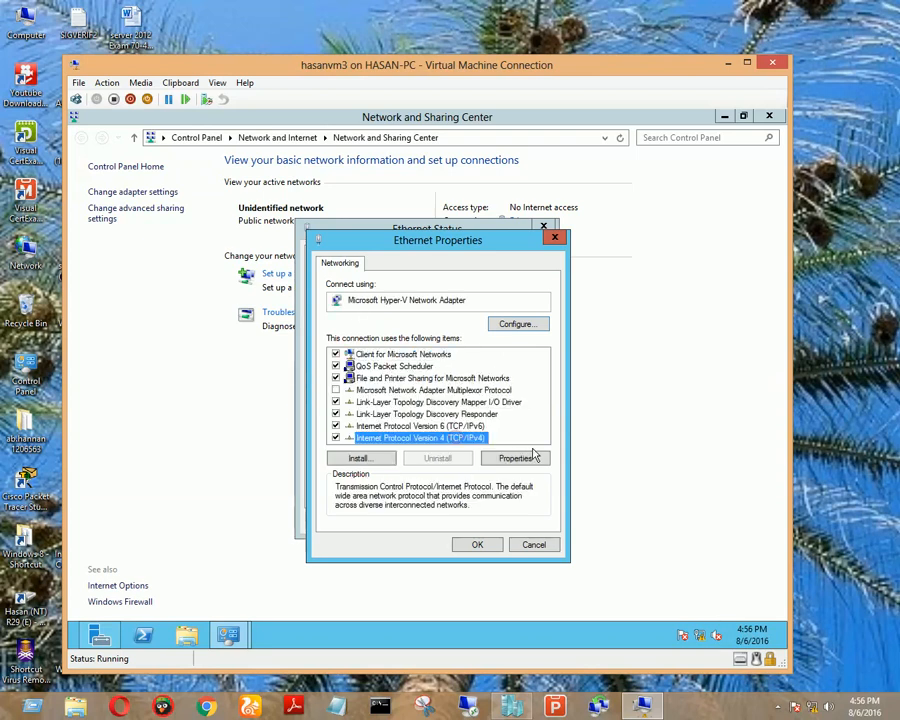
left_click(516, 460)
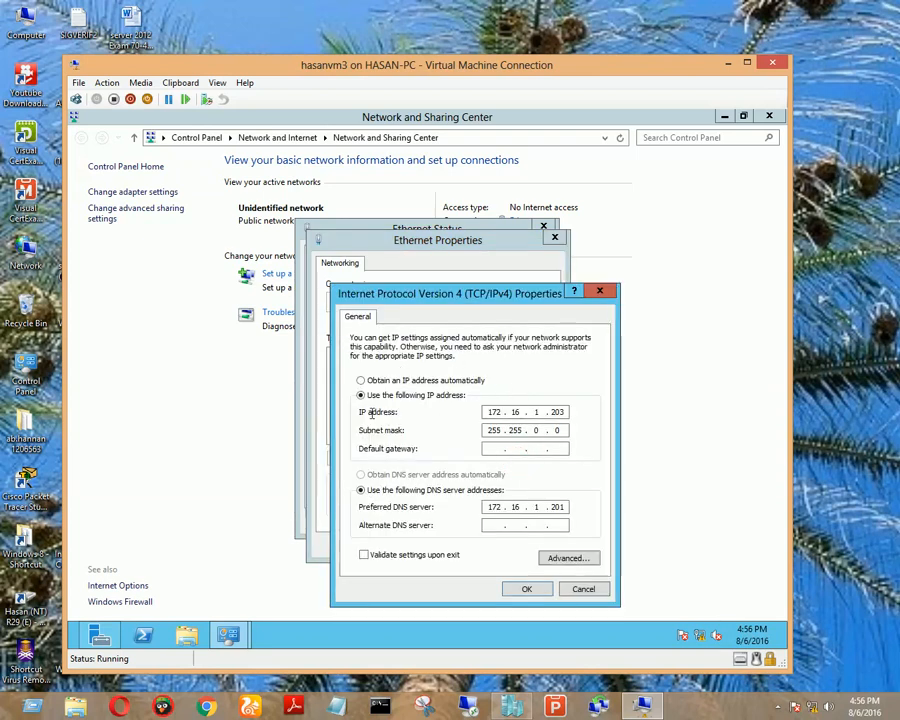
Step: Set the Ethernet connection's static IP address to 172.16.16.201
left_click(517, 413)
double_click(538, 413)
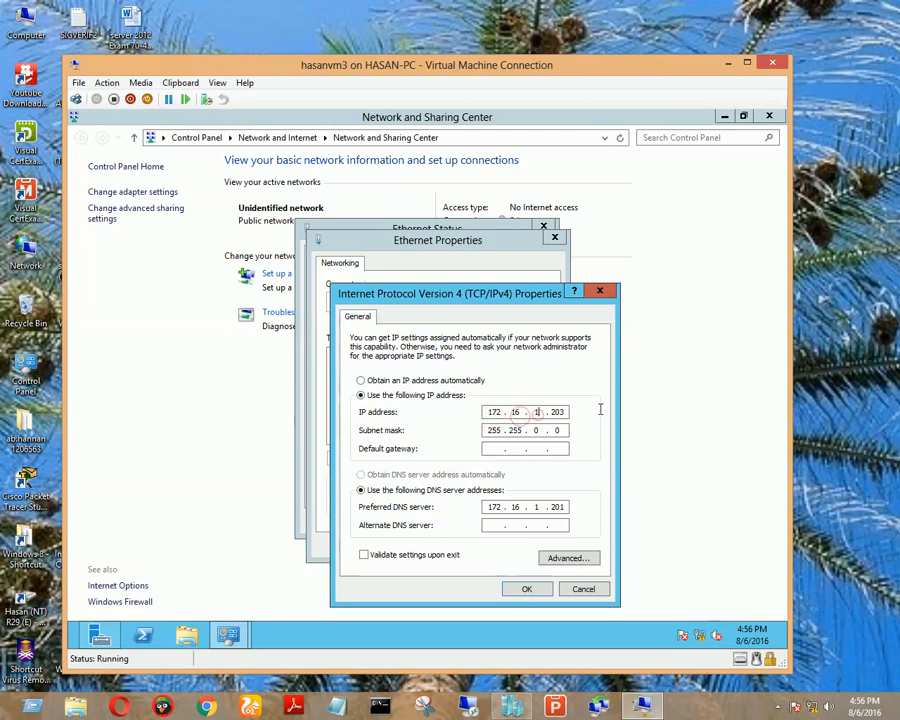
type("16")
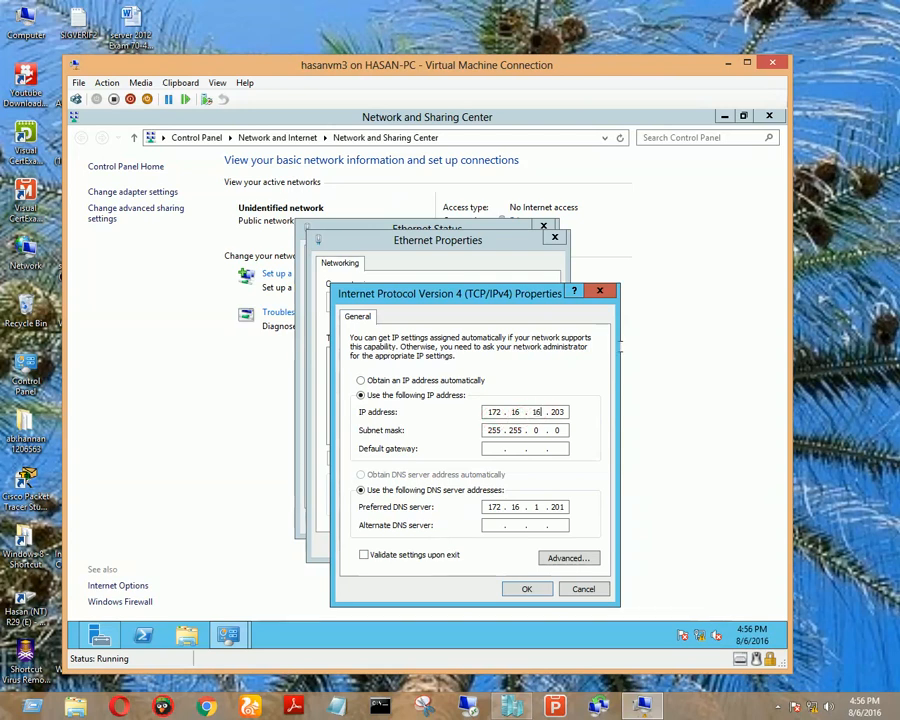
key("Tab")
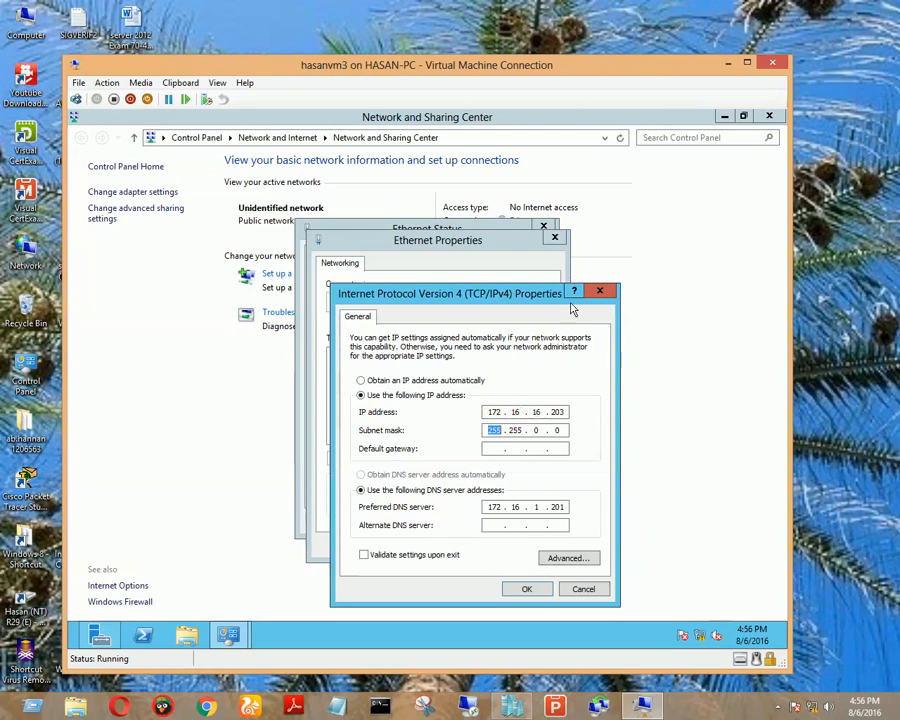
left_click(559, 412)
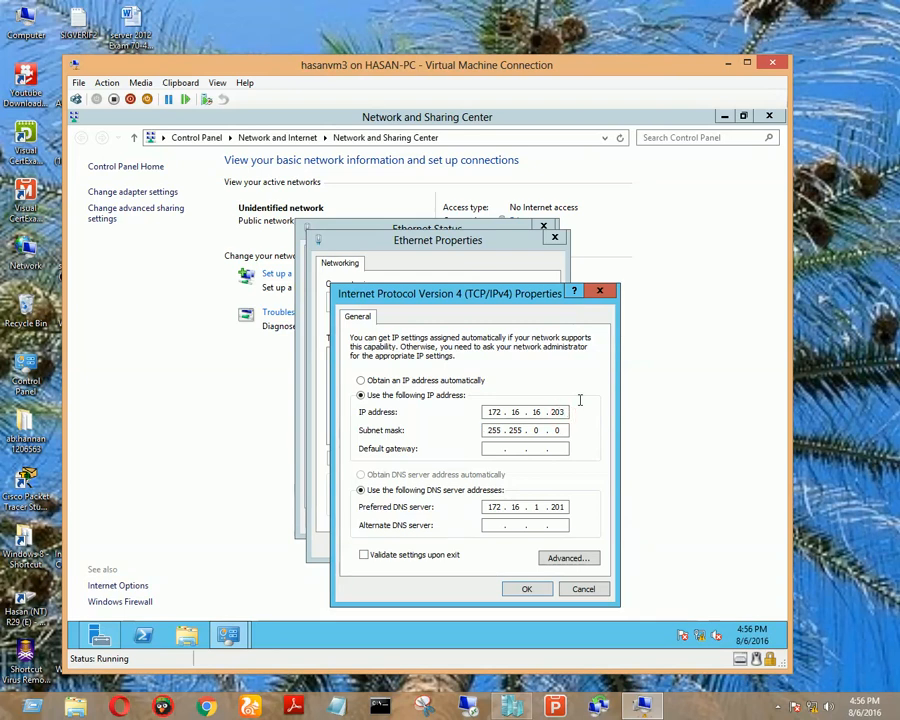
key("BackSpace")
type("1")
Step: Set the preferred DNS server address to 172.16.16.16
left_click(500, 506)
key("Right")
key("Right")
key("Right")
key("Left")
key("Left")
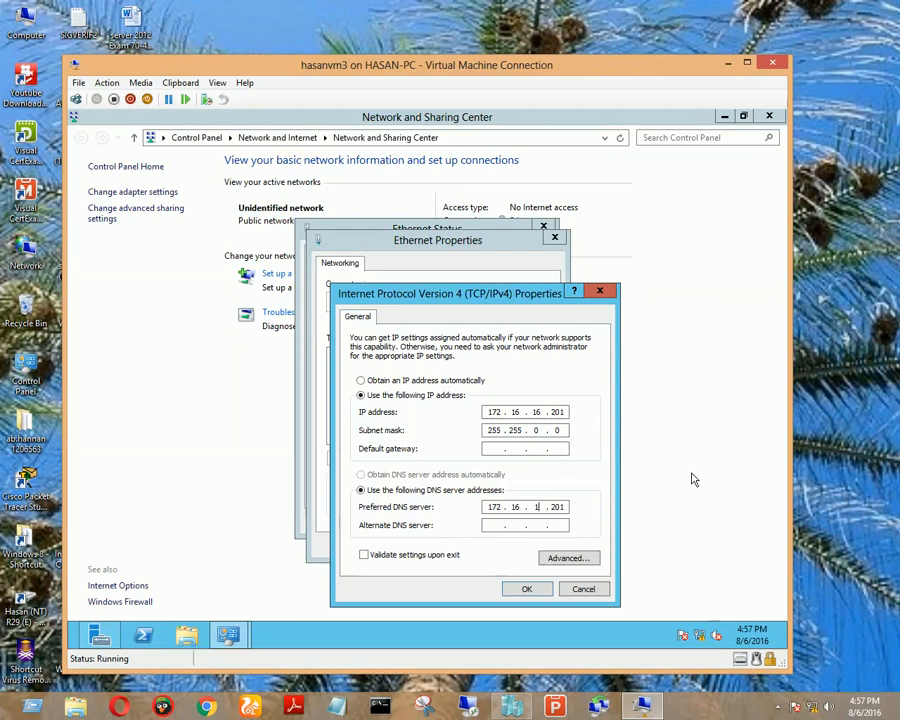
key("shift+Left")
type("16")
key("Right")
key("Right")
key("Left")
key("shift+Right")
key("shift+Right")
key("shift+Right")
type("16")
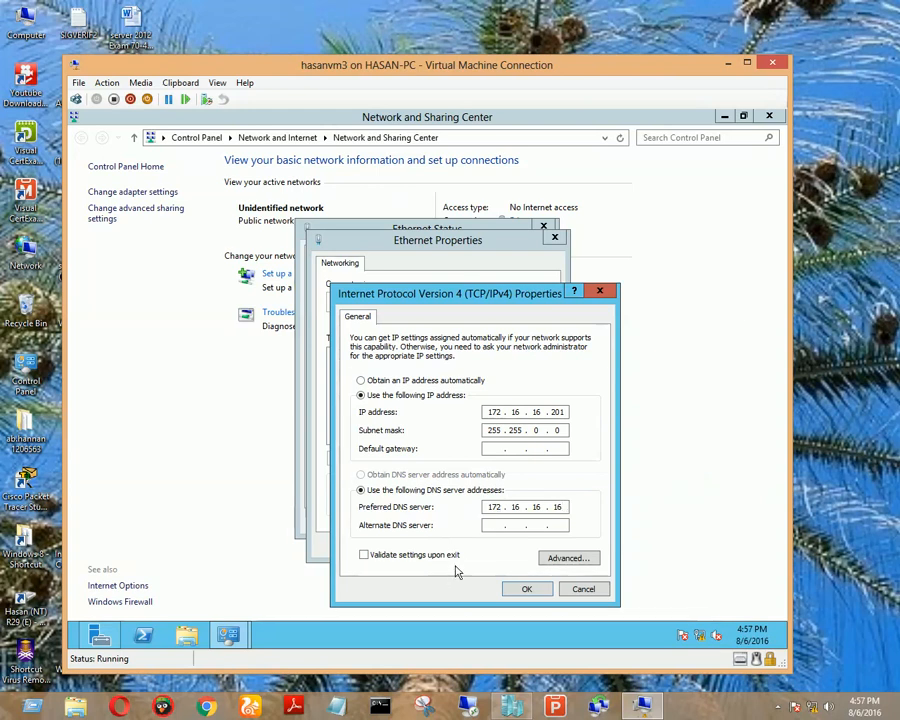
double_click(493, 507)
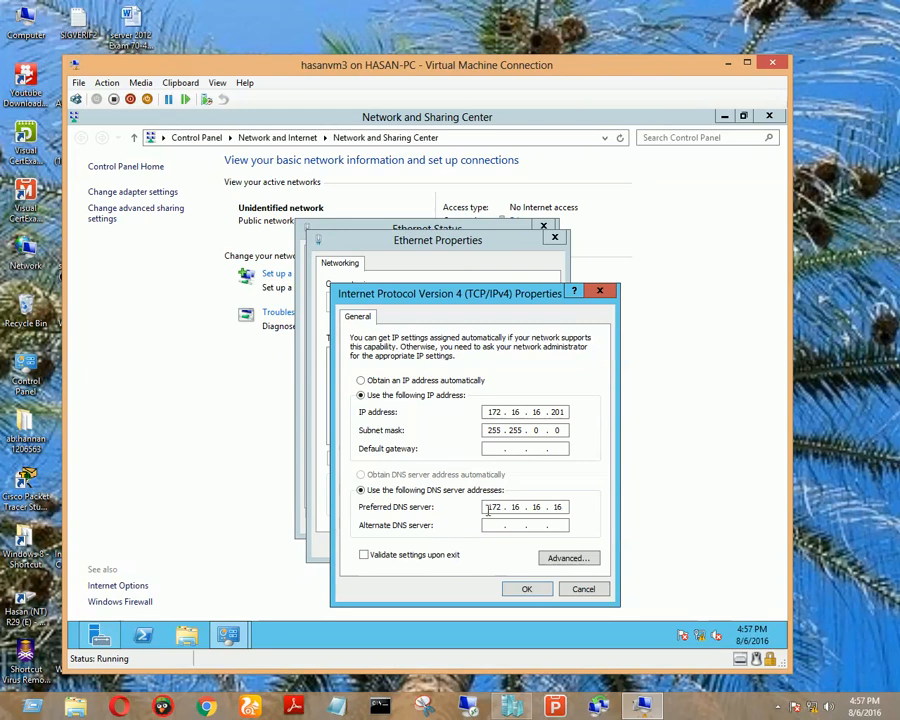
left_click(557, 507)
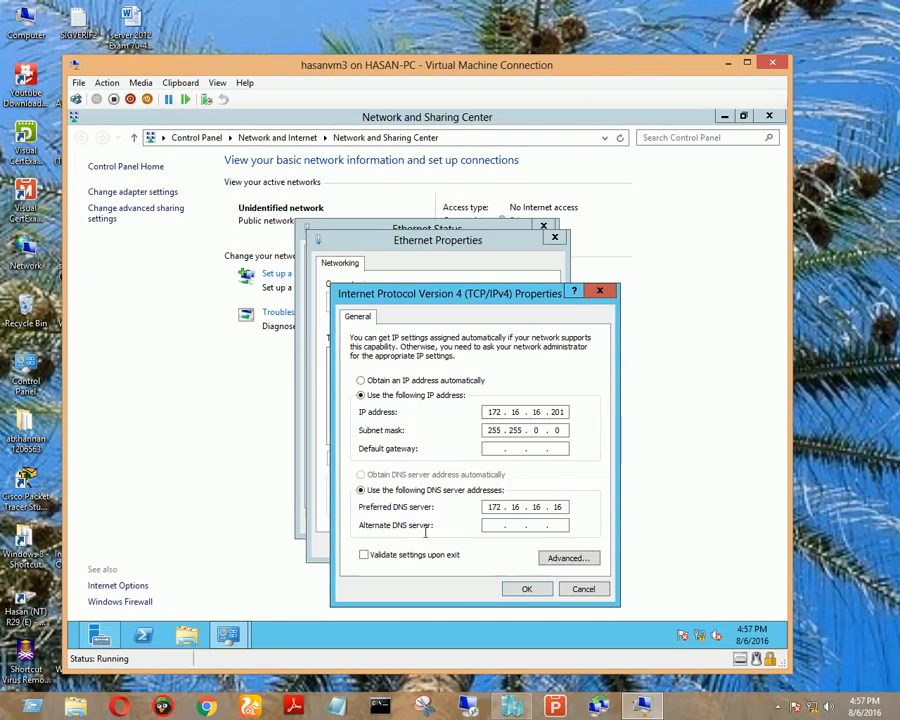
Step: Save the IPv4 settings and close the Ethernet dialogs and the Network and Sharing Center
left_click(529, 589)
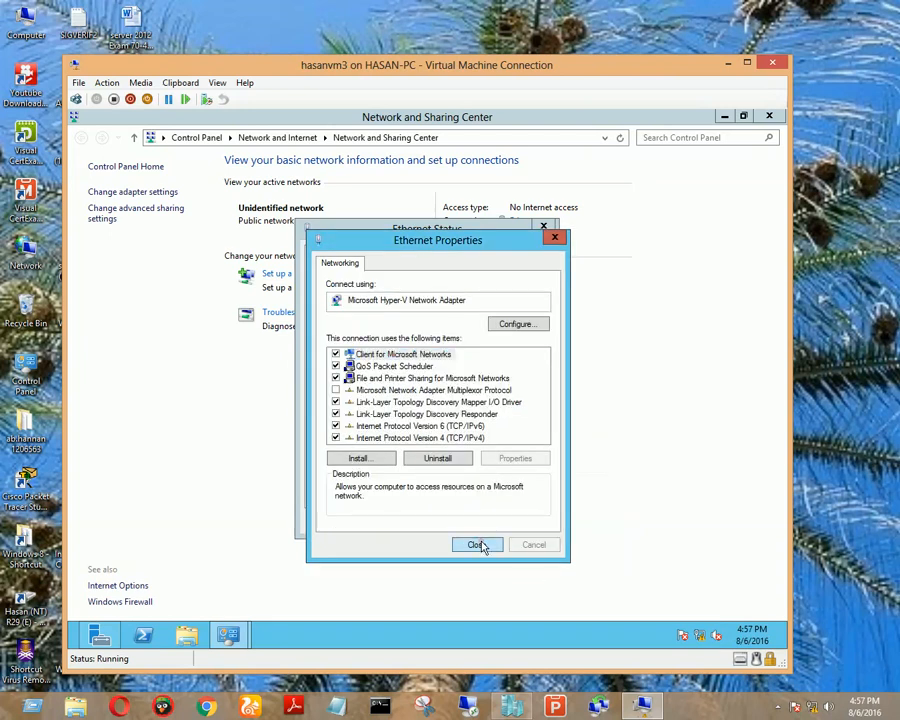
left_click(480, 548)
left_click(526, 528)
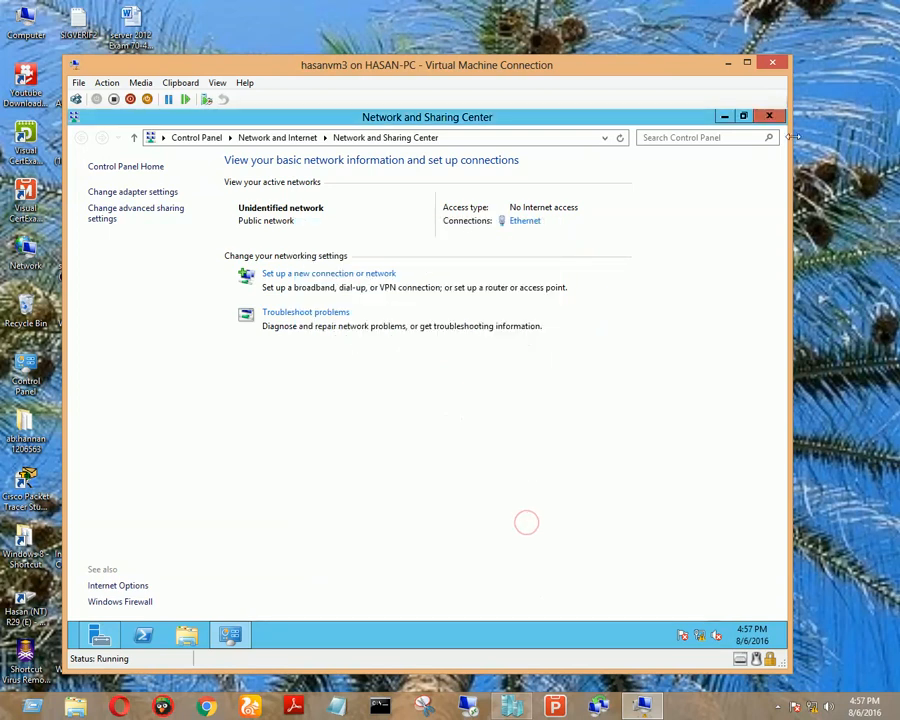
left_click(769, 116)
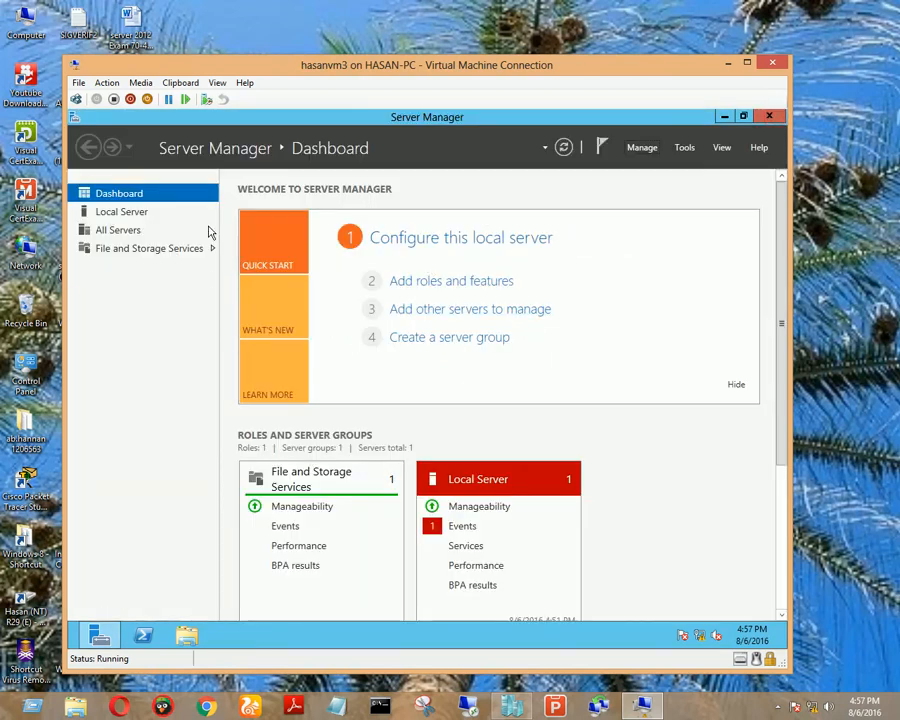
Step: Check the local server's computer name and workgroup membership in its system properties without changing them
left_click(124, 212)
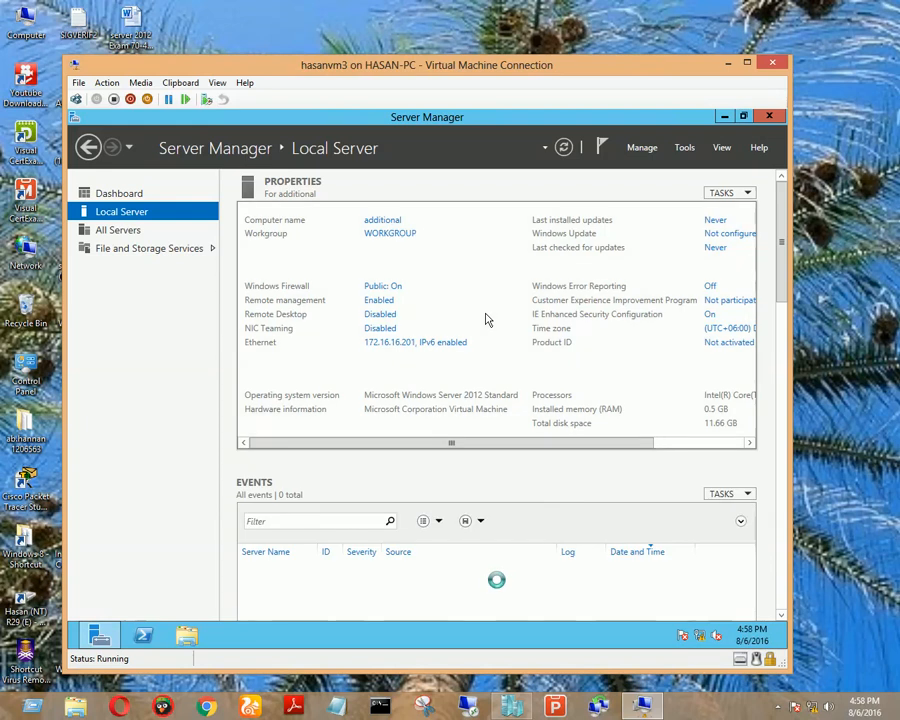
left_click(380, 222)
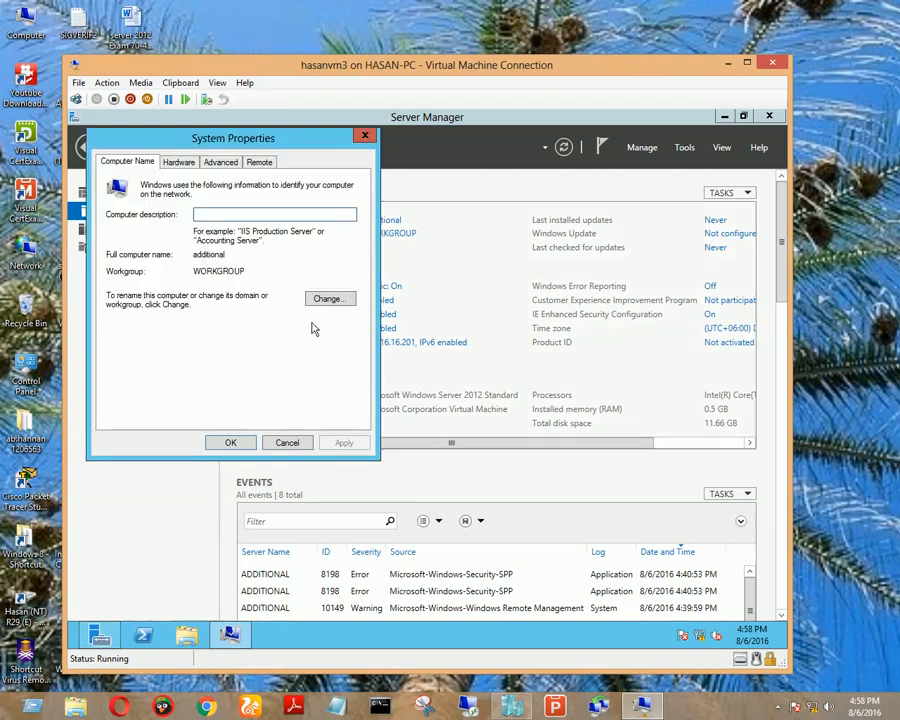
left_click(327, 299)
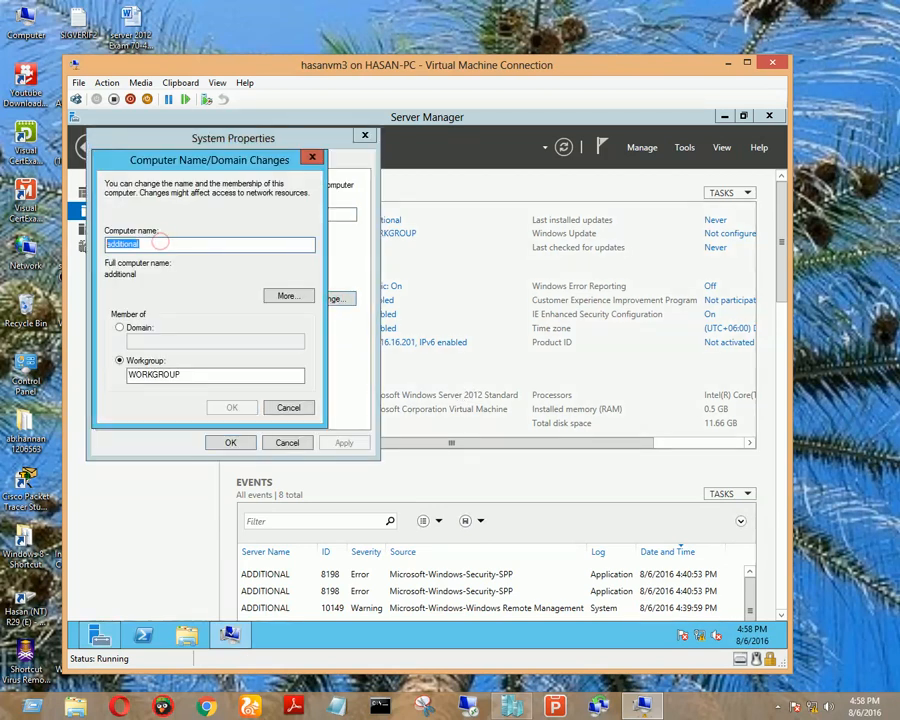
left_click(306, 410)
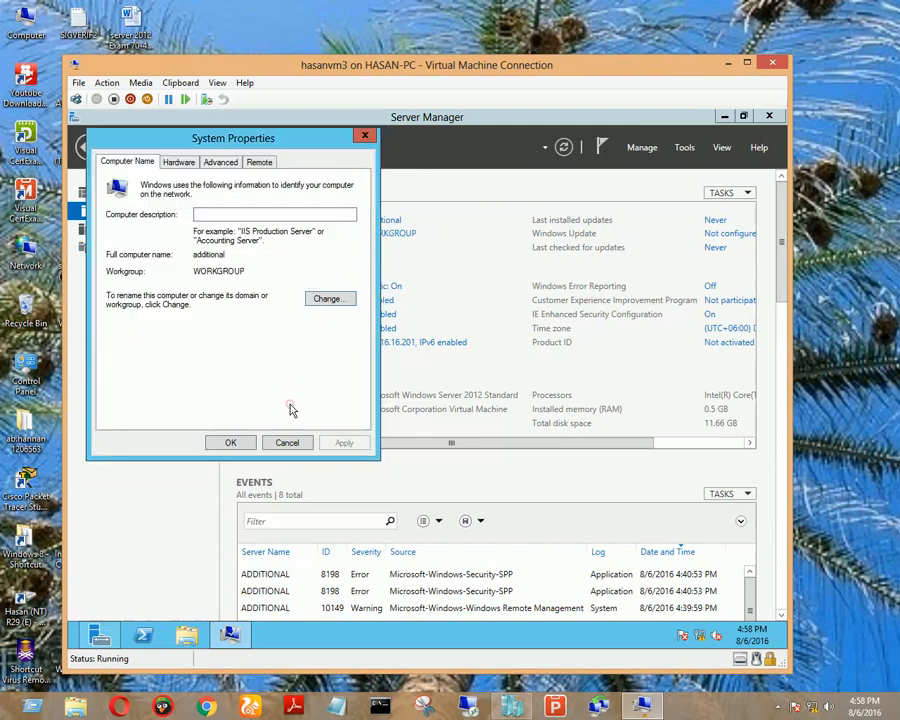
left_click(231, 441)
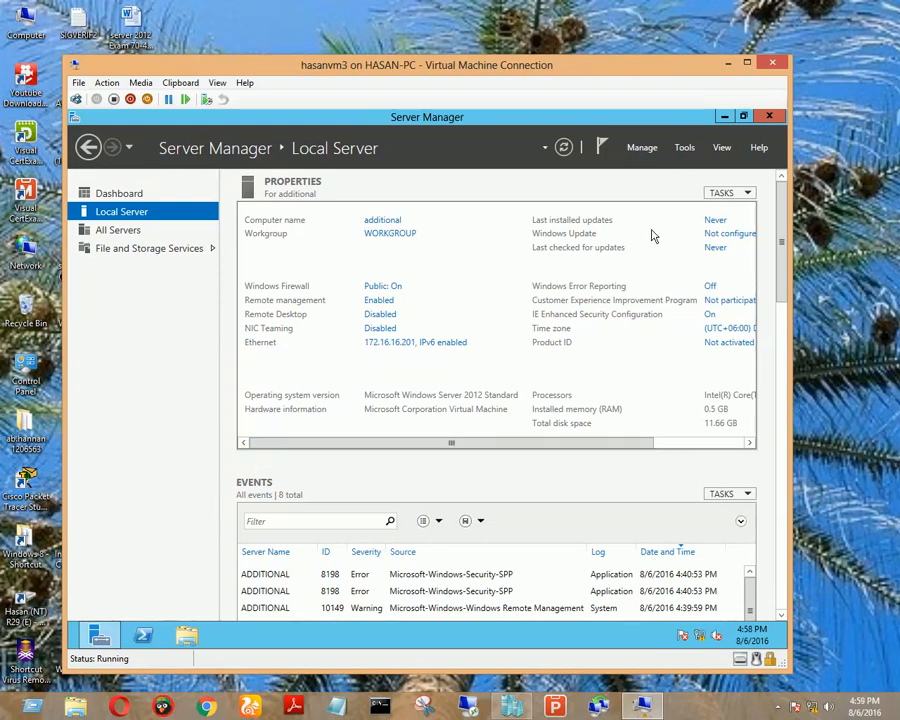
Step: Start adding roles and features, using role-based or feature-based installation on the server "additional" from the server pool
left_click(645, 150)
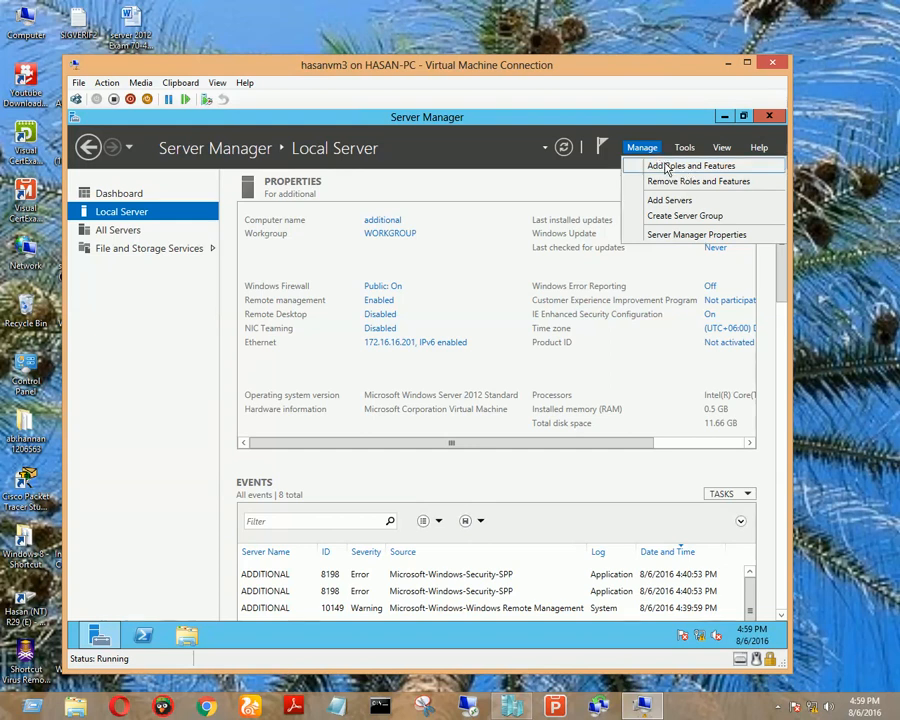
left_click(668, 167)
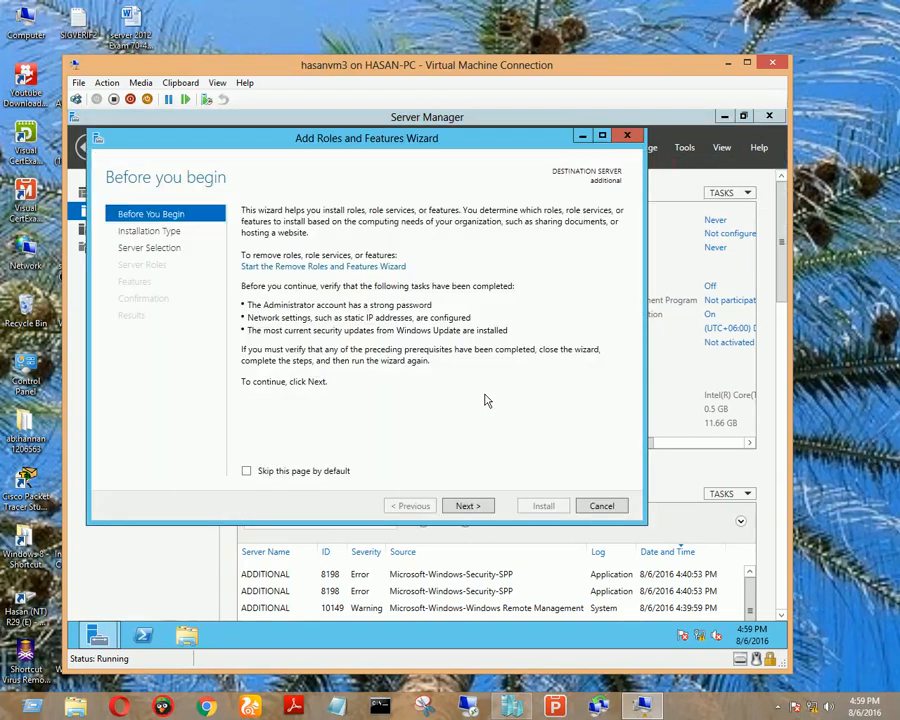
left_click(466, 505)
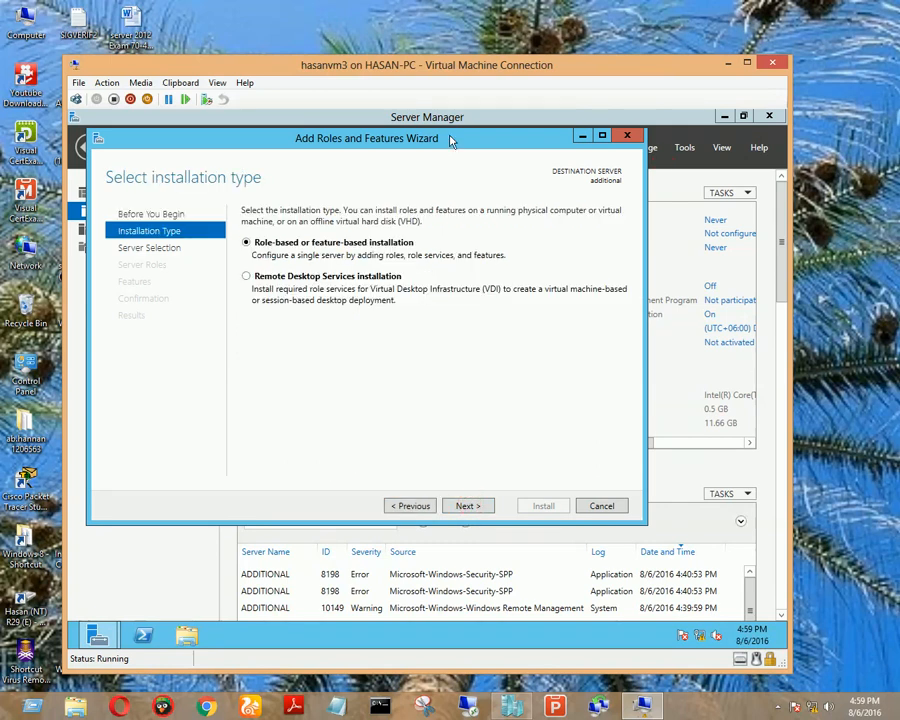
left_click_drag(487, 195, 487, 195)
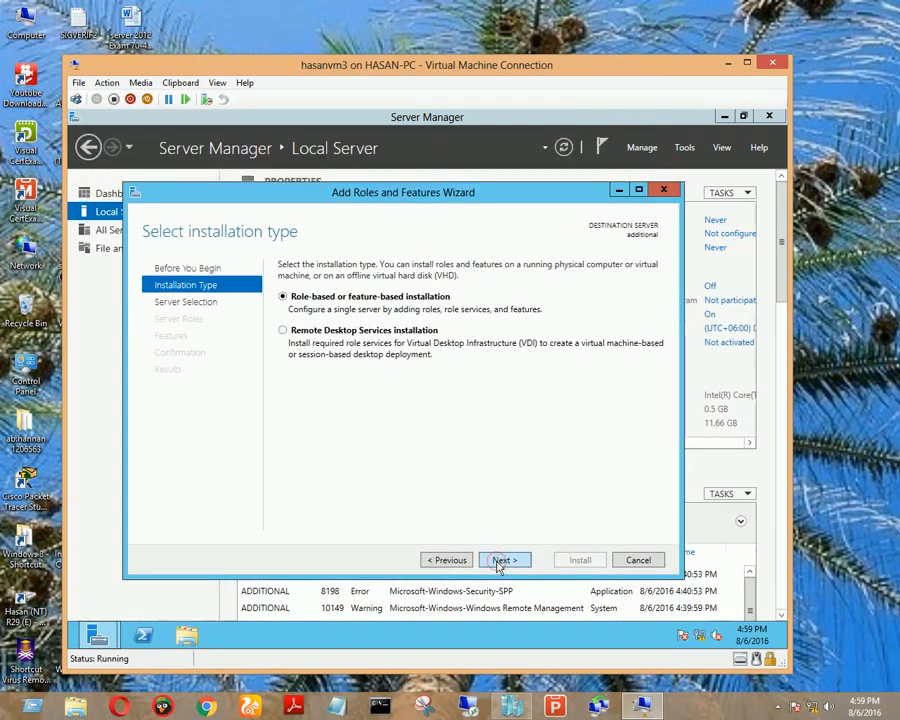
left_click(502, 560)
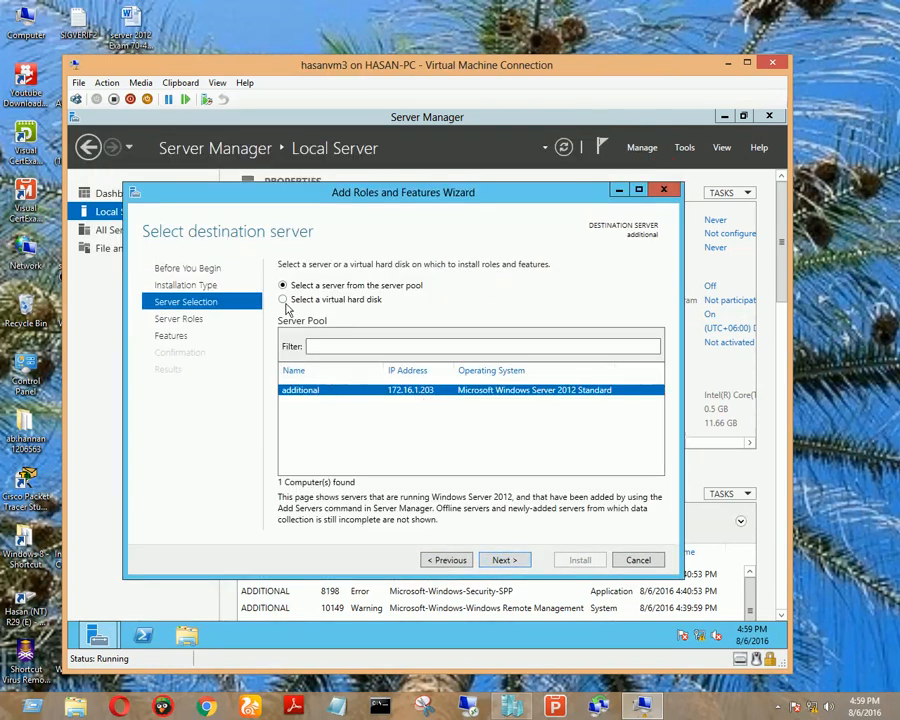
left_click(504, 559)
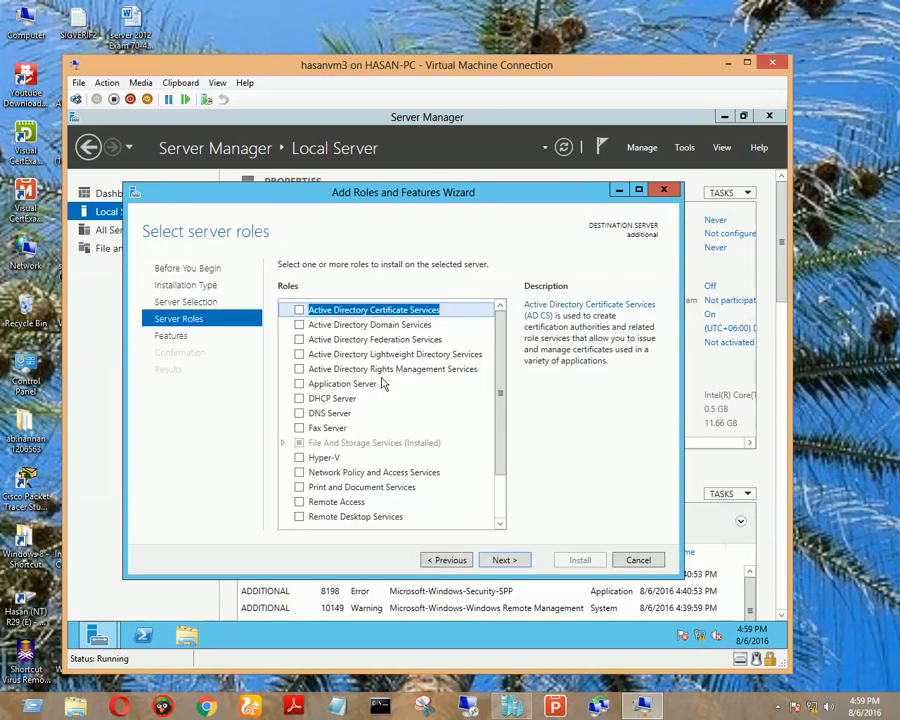
Step: Select the Active Directory Domain Services role with its required management tools, and proceed to the confirmation page with the default features
left_click(299, 326)
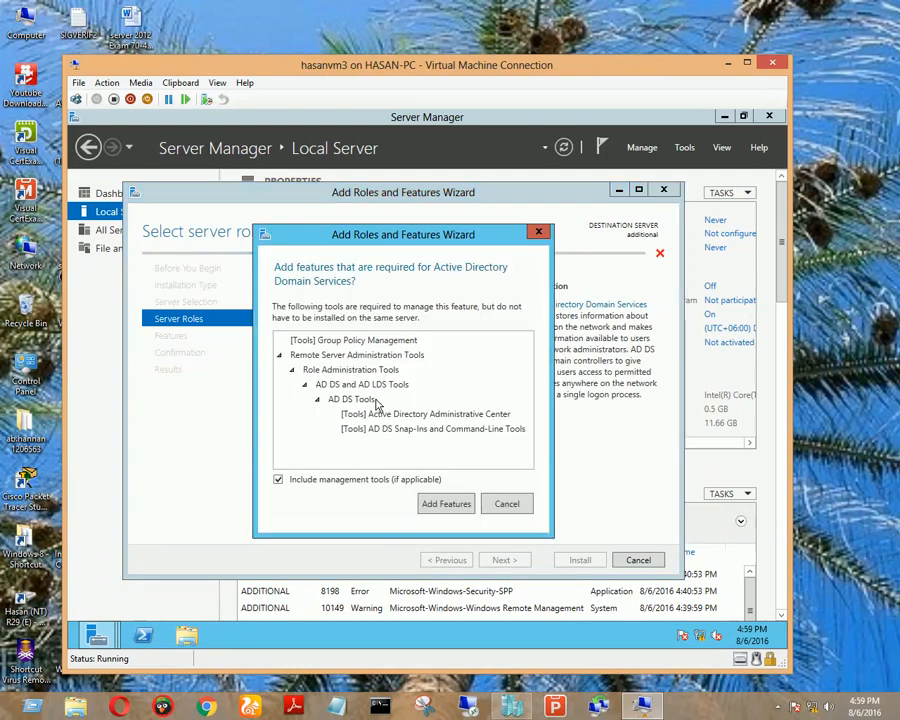
left_click(444, 503)
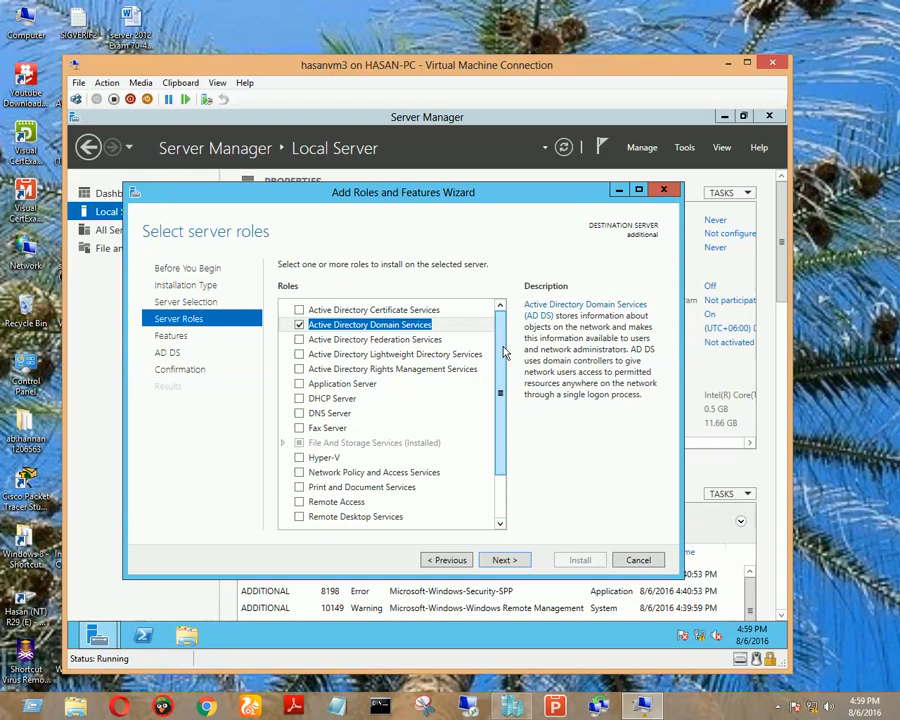
left_click_drag(550, 199, 548, 176)
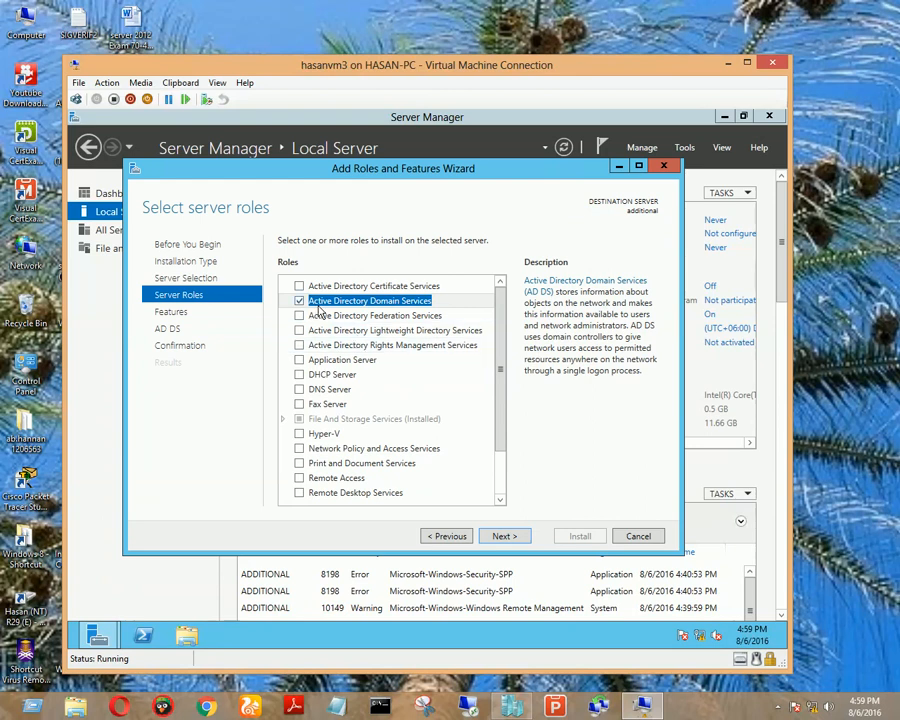
left_click(506, 537)
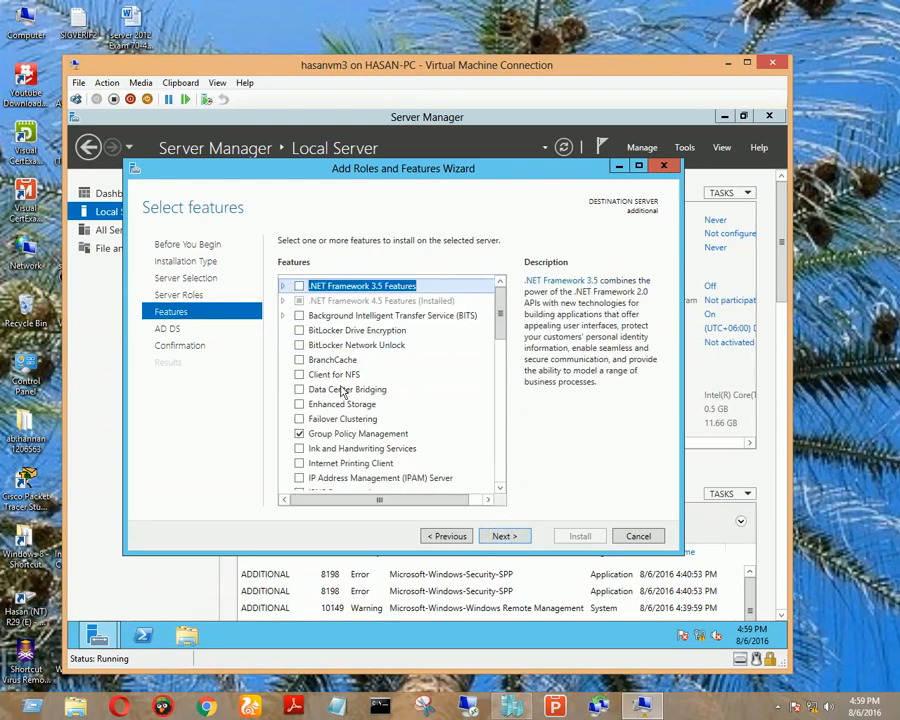
left_click(504, 537)
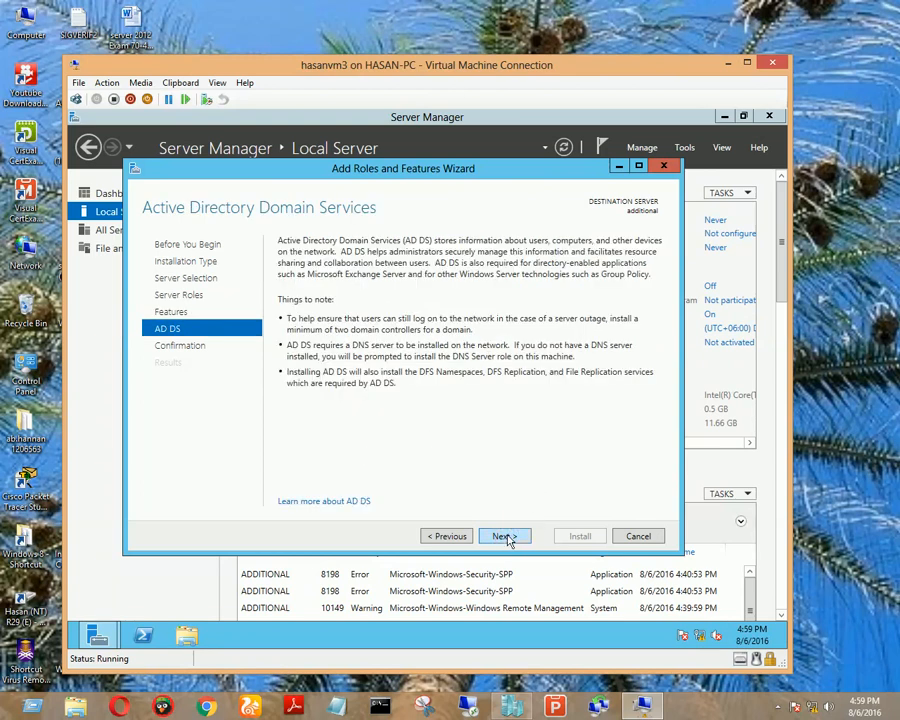
left_click(505, 537)
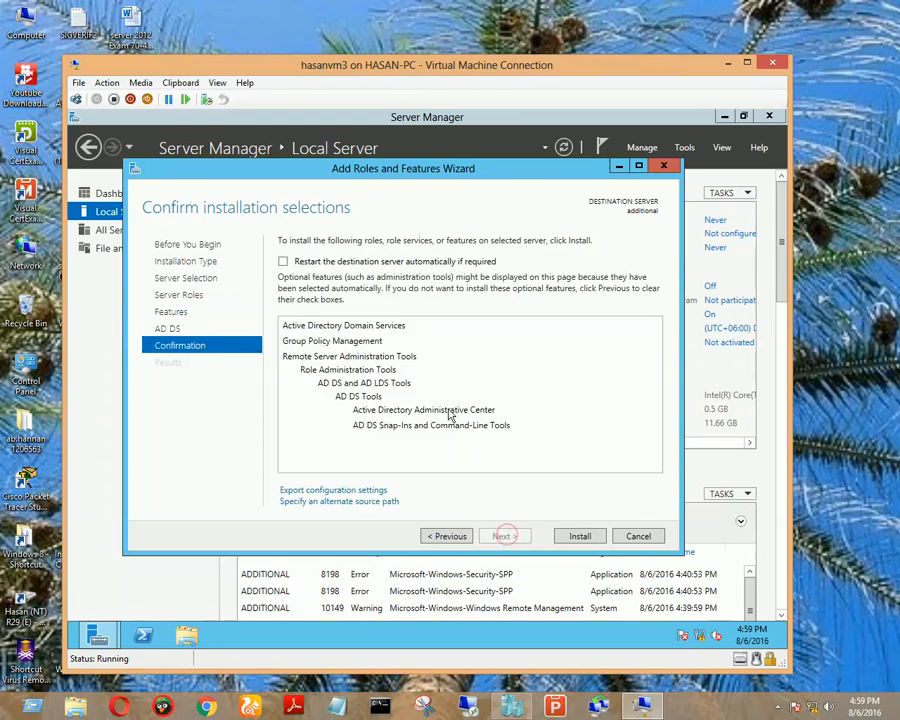
Step: Install Active Directory Domain Services and its management tools on the server "additional"
left_click(579, 539)
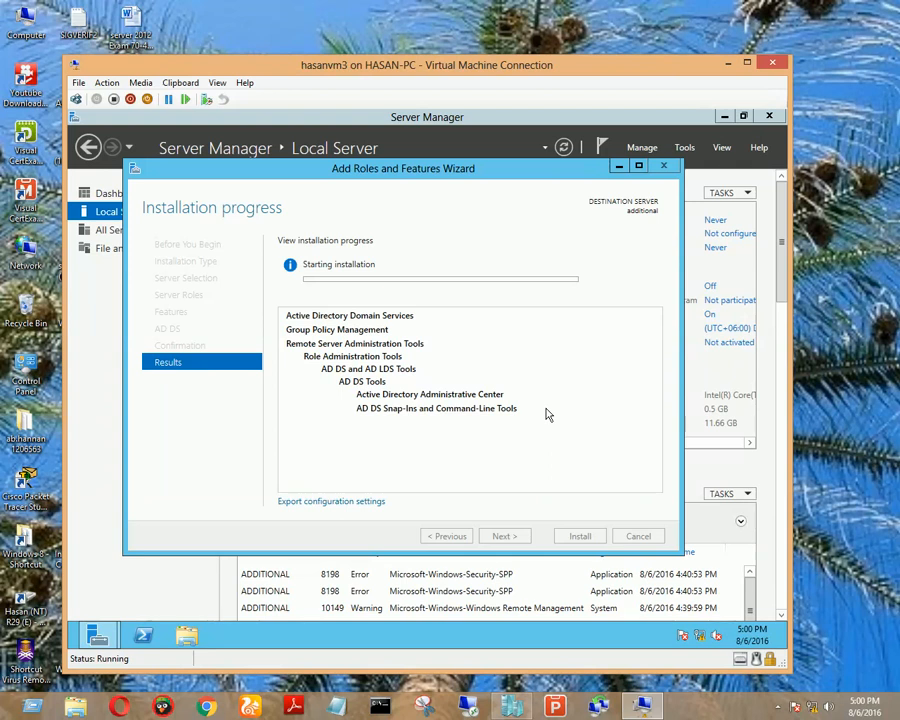
mouse_move(311, 3)
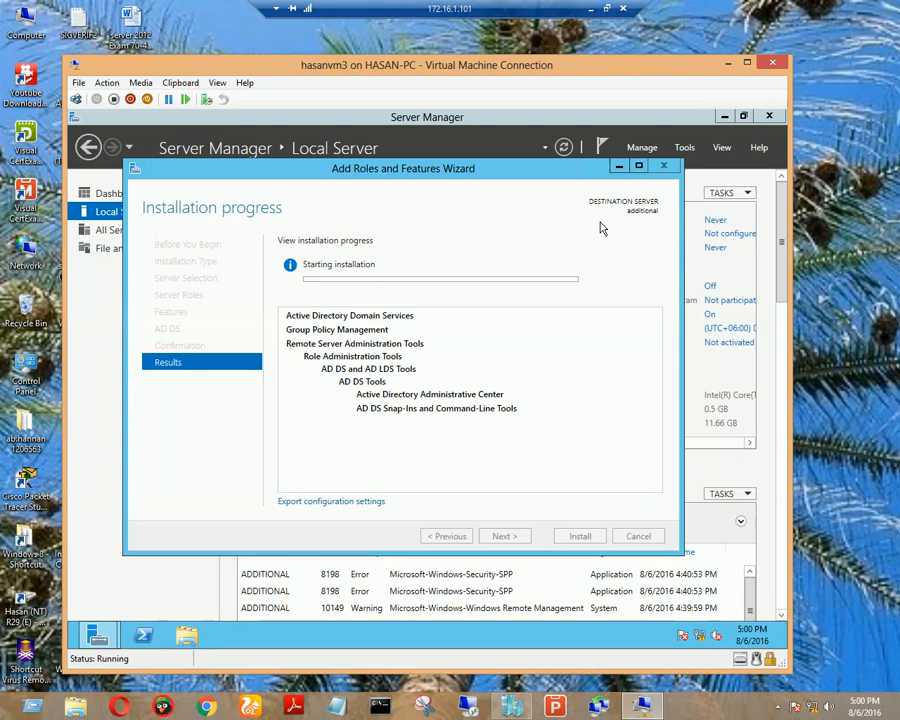
left_click(607, 12)
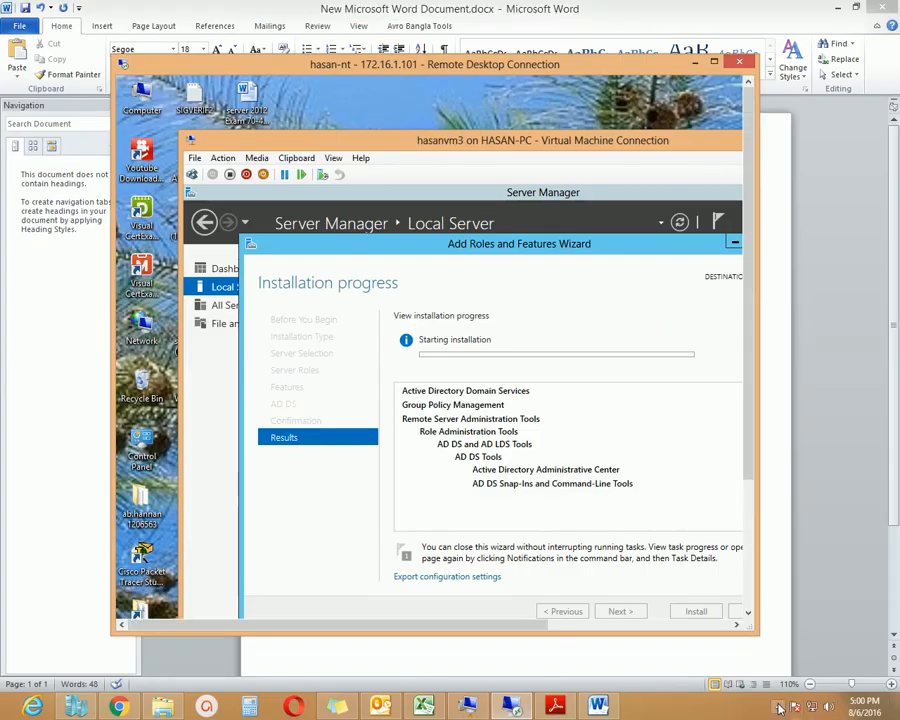
left_click(780, 708)
mouse_move(776, 633)
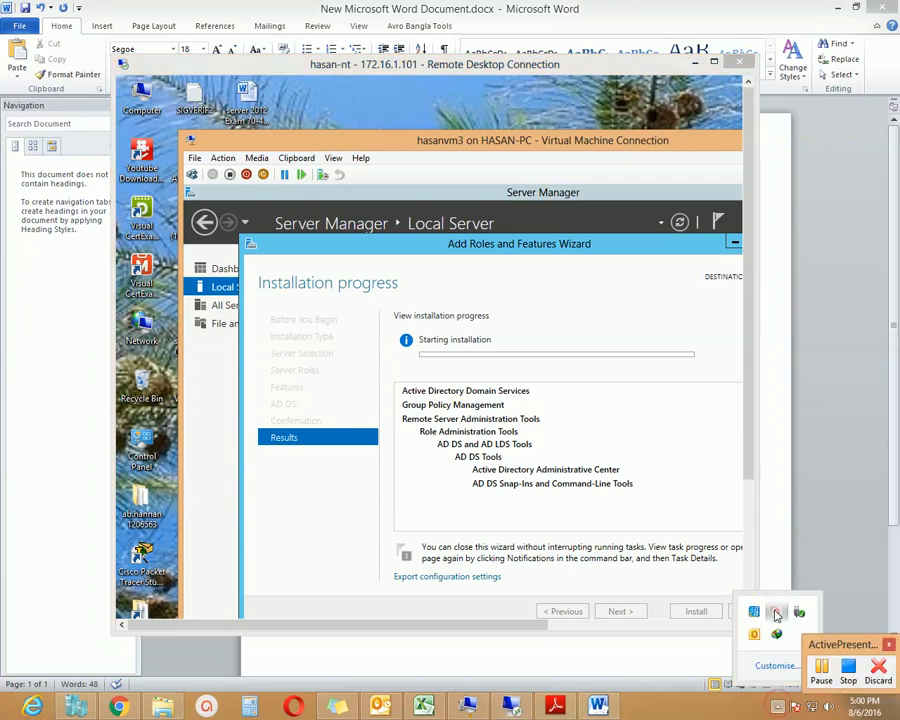
left_click(820, 668)
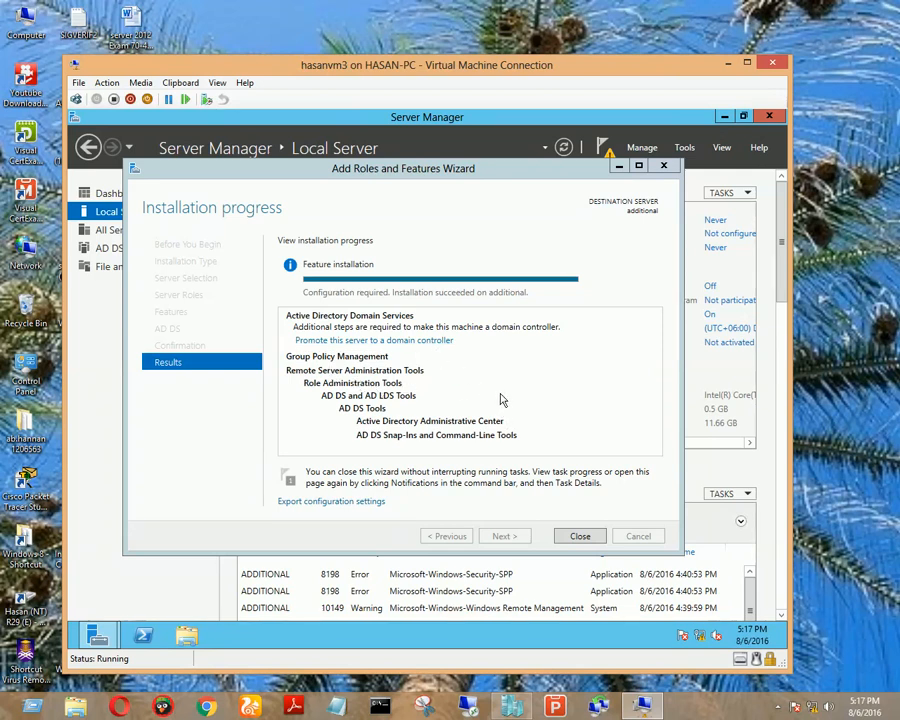
Step: Leave the full-screen remote session, switch to the host's Hyper-V Manager and connect to the AdatumDC virtual machine
left_click(429, 10)
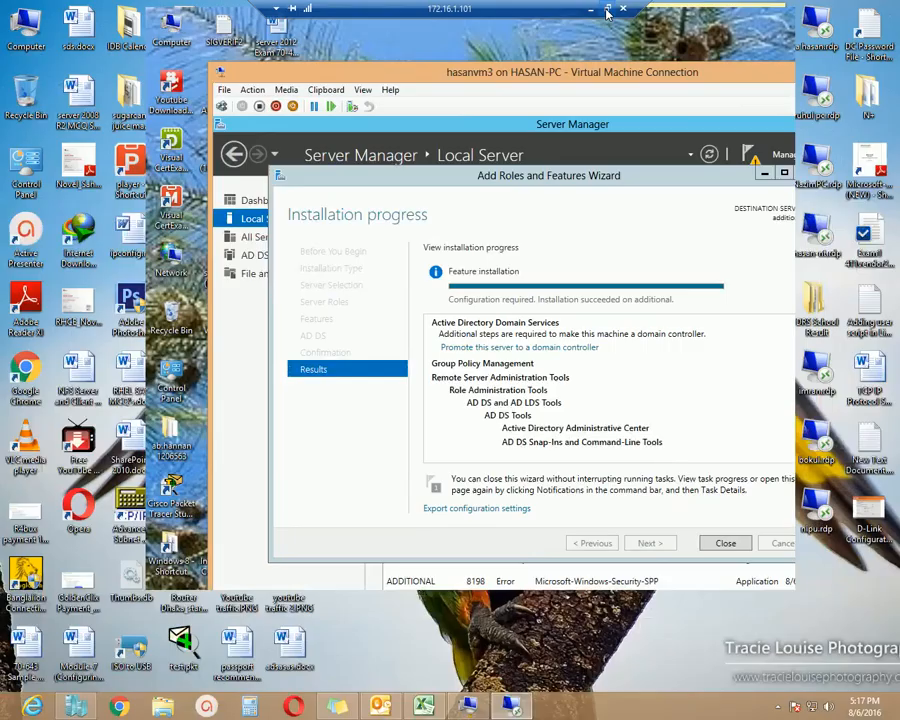
left_click(728, 14)
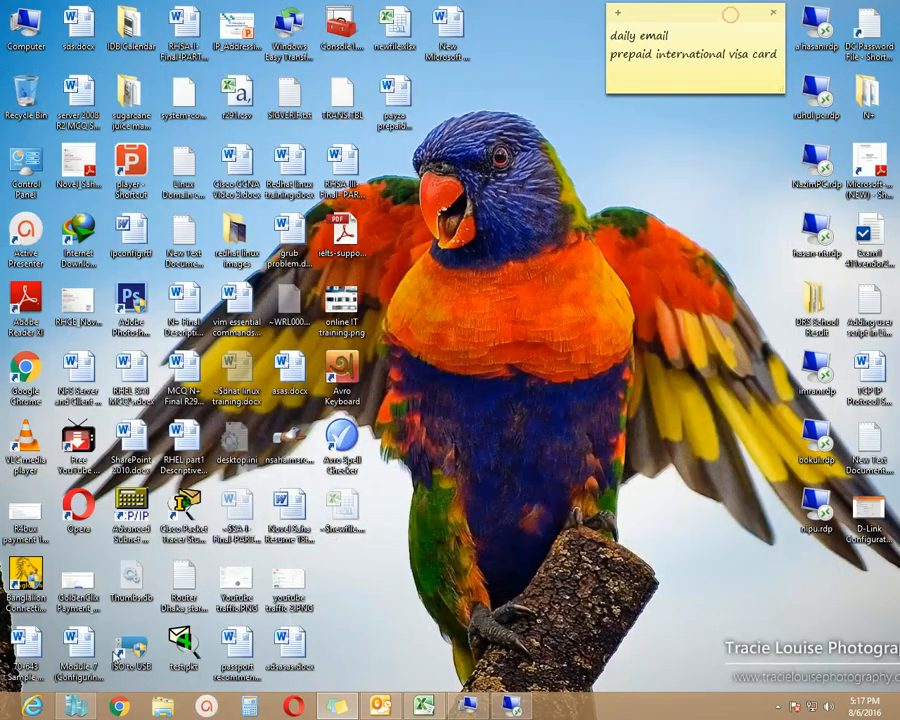
left_click(75, 706)
left_click(213, 256)
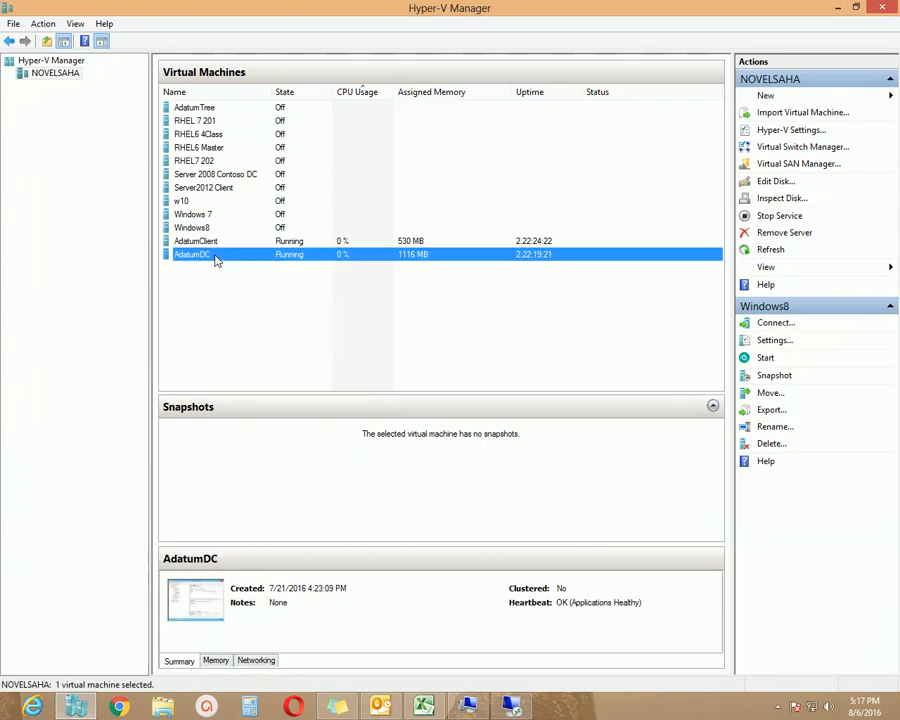
double_click(213, 256)
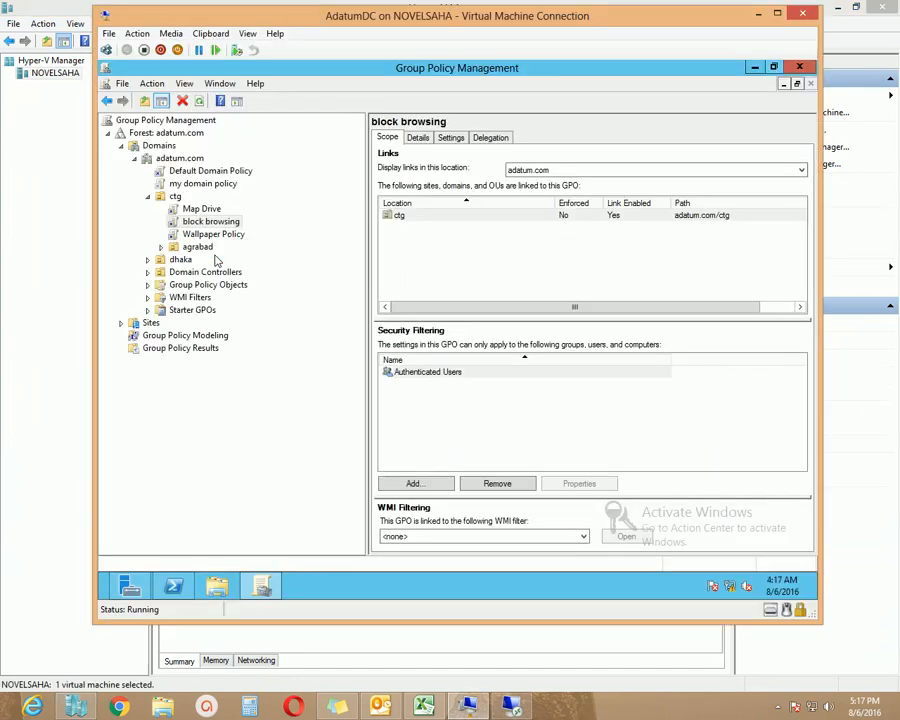
Step: Show the Local Server properties in AdatumDC's Server Manager to check its computer name, domain and Ethernet address
left_click(755, 68)
left_click(755, 67)
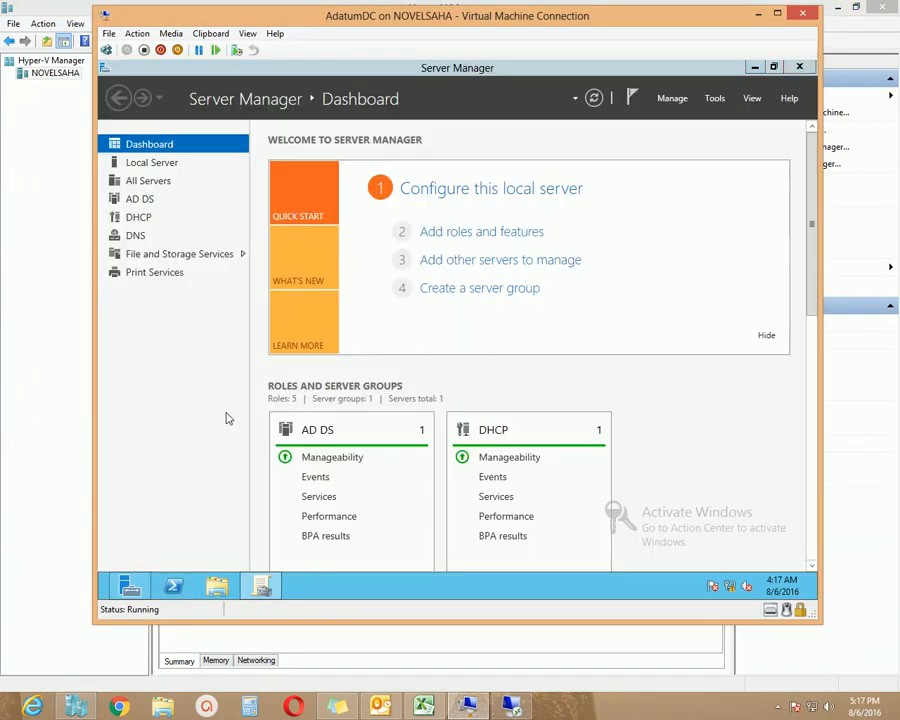
left_click(127, 586)
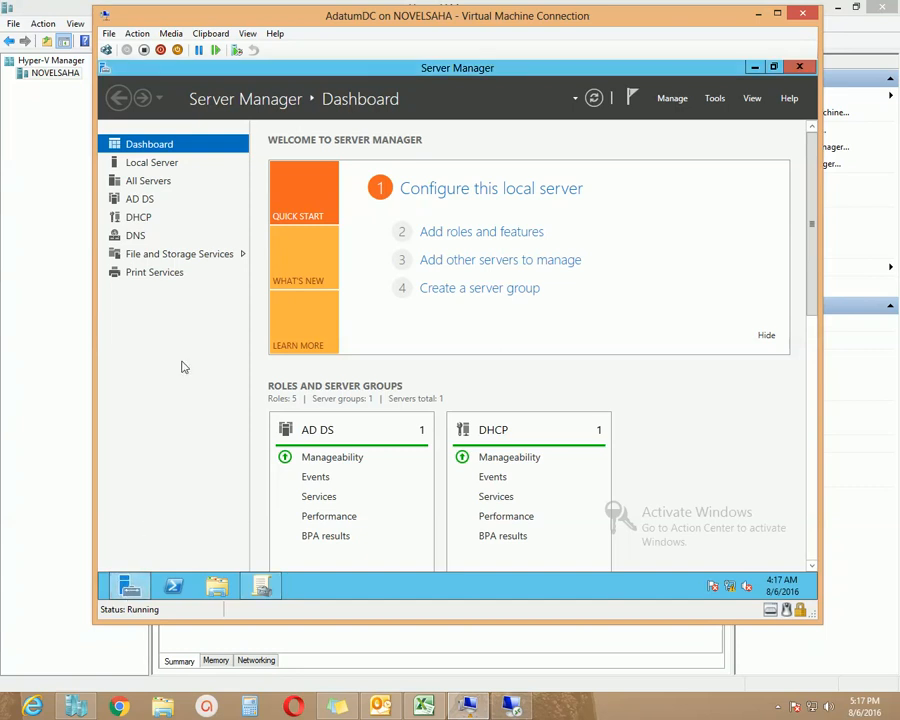
left_click(152, 165)
left_click_drag(538, 18, 494, 90)
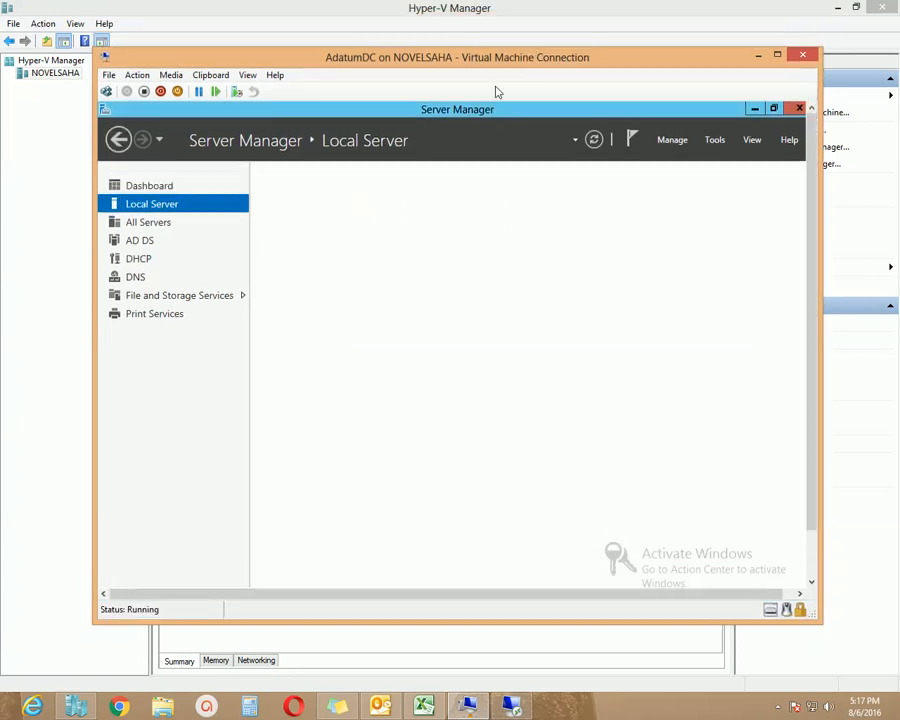
left_click_drag(819, 621, 819, 675)
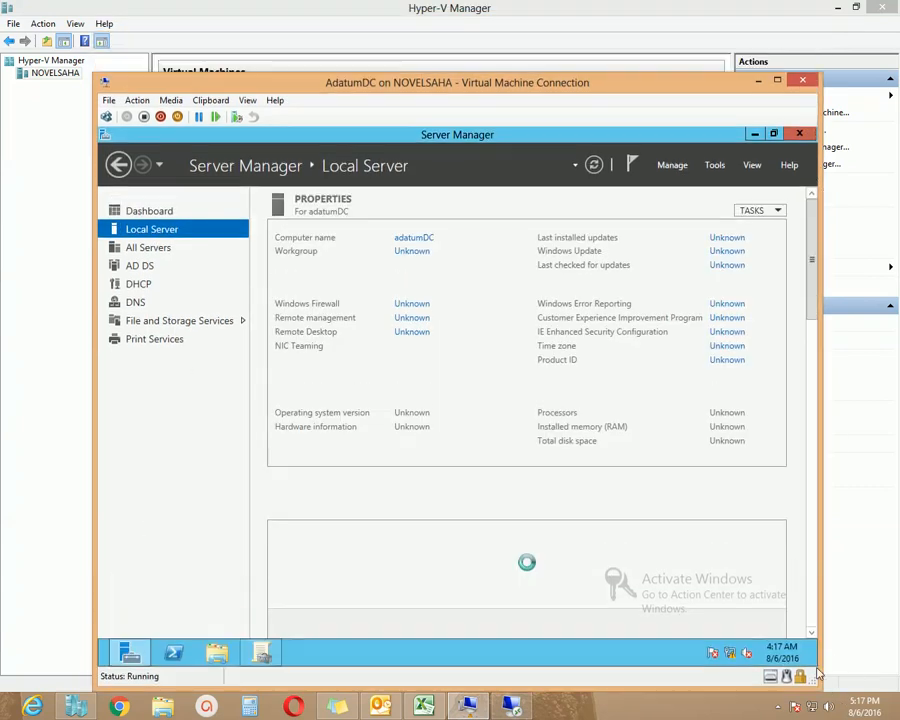
left_click_drag(298, 84, 289, 69)
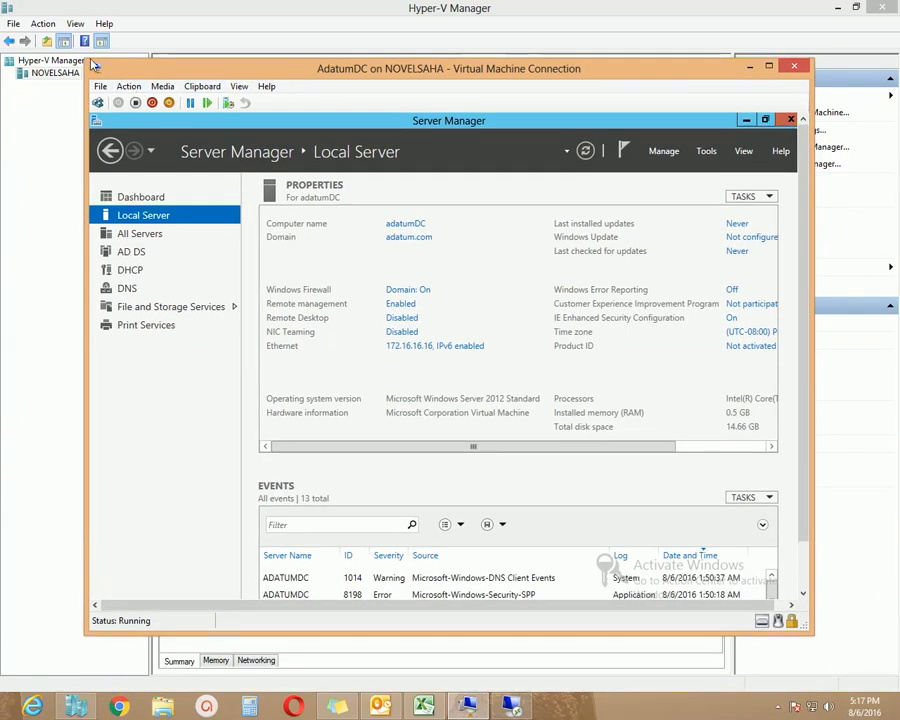
left_click_drag(87, 59, 52, 32)
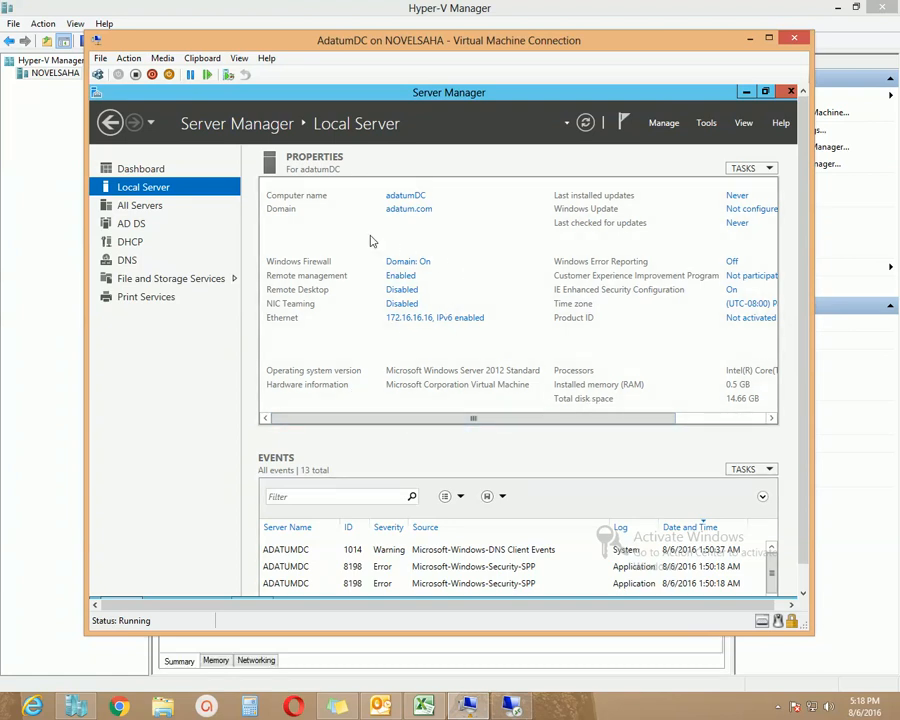
Step: Open Active Directory Users and Computers on AdatumDC and examine the accounts in the Users container, including user1
left_click(707, 122)
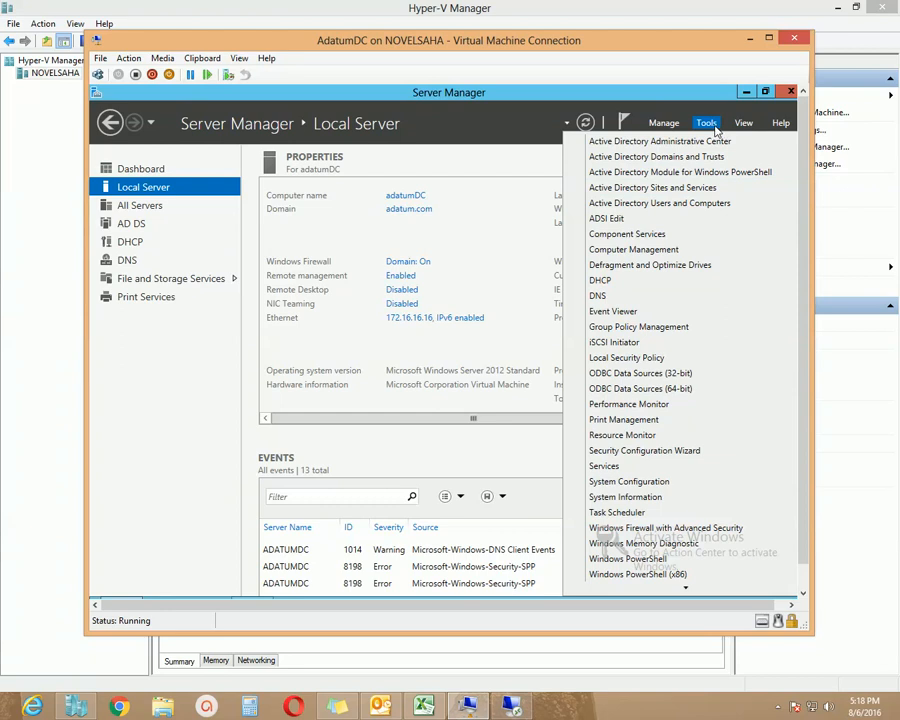
left_click(684, 204)
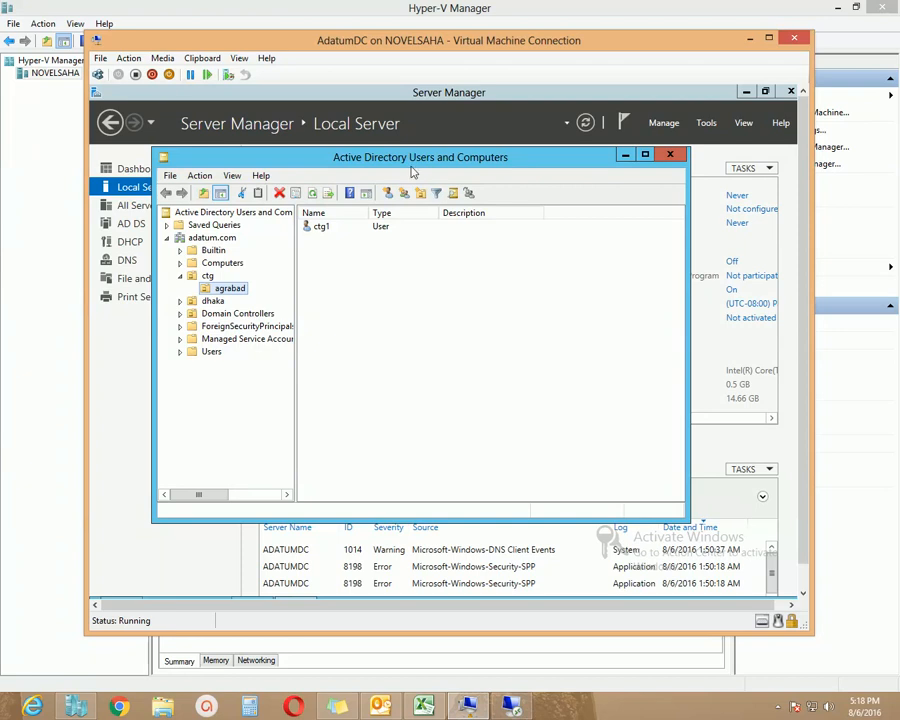
left_click_drag(414, 170, 437, 191)
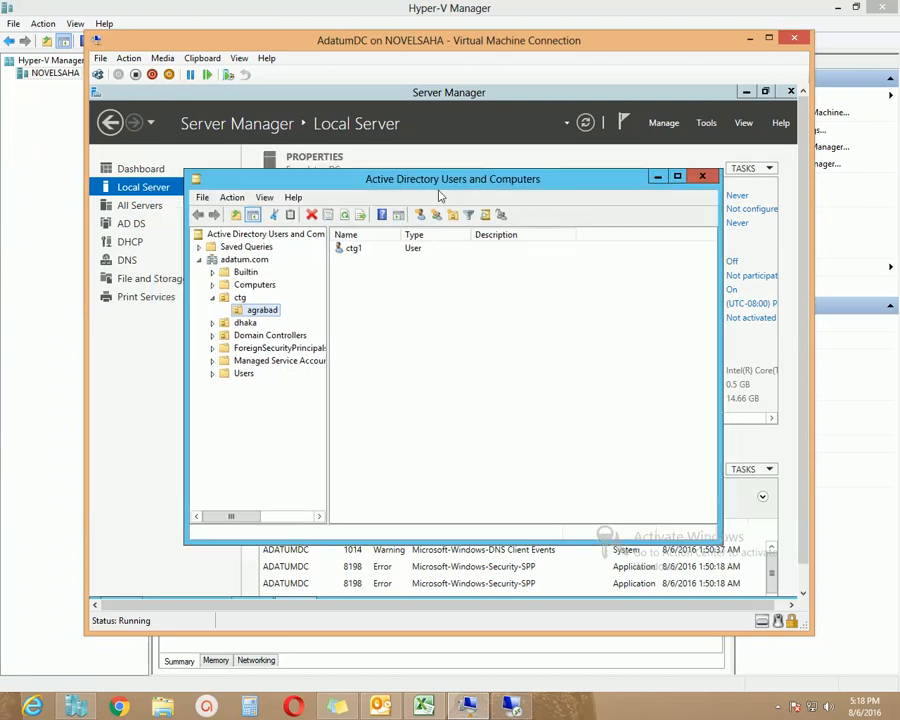
left_click(243, 373)
left_click(405, 343)
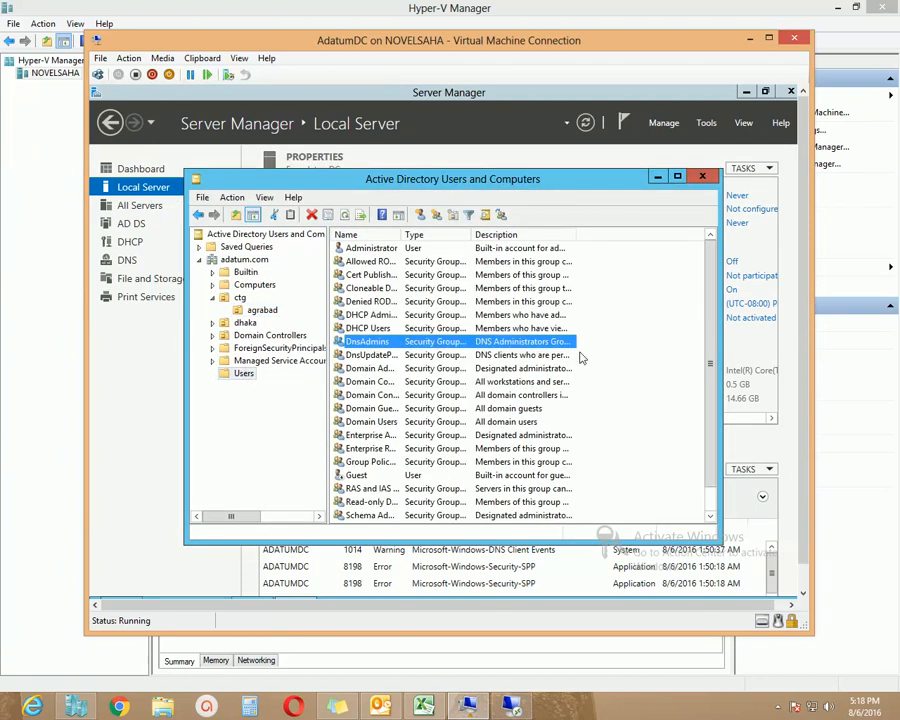
left_click(677, 178)
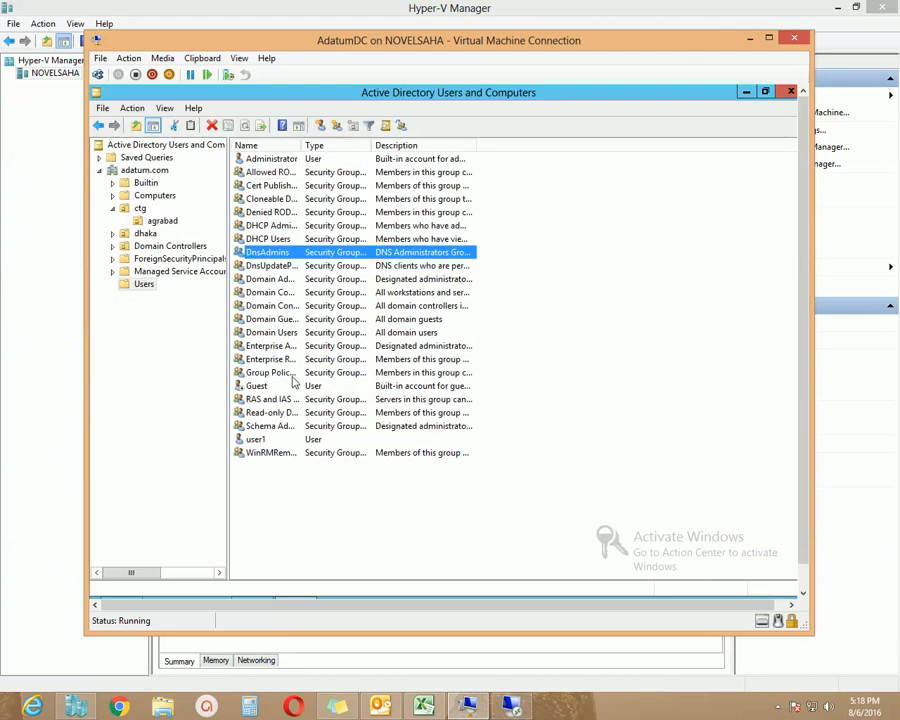
left_click(264, 441)
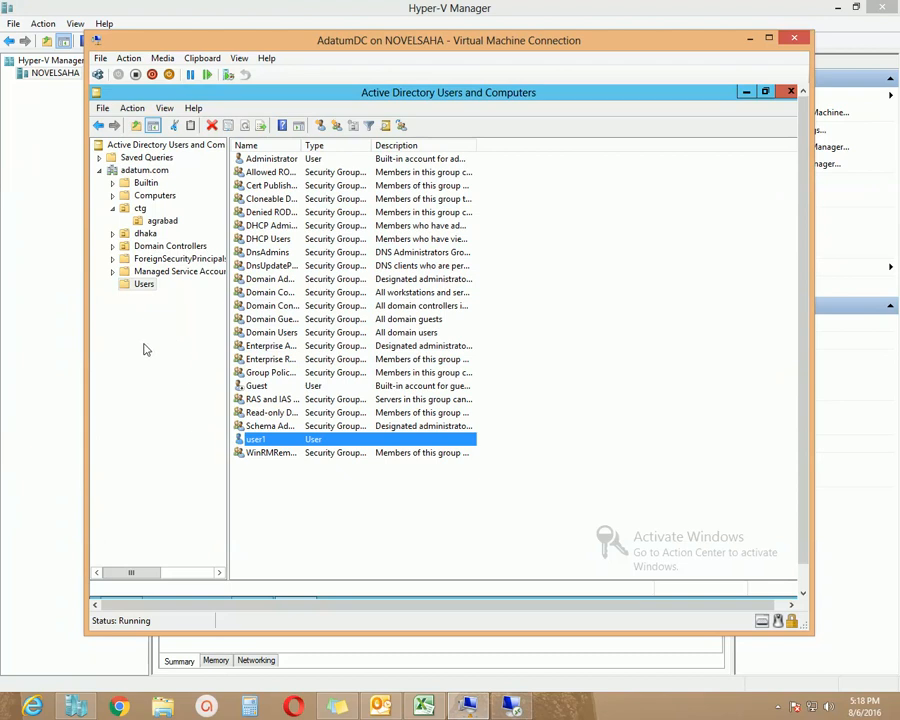
Step: Examine the ctg organizational unit and its agrabad sub-unit, and minimize the AdatumDC virtual machine window
left_click(139, 210)
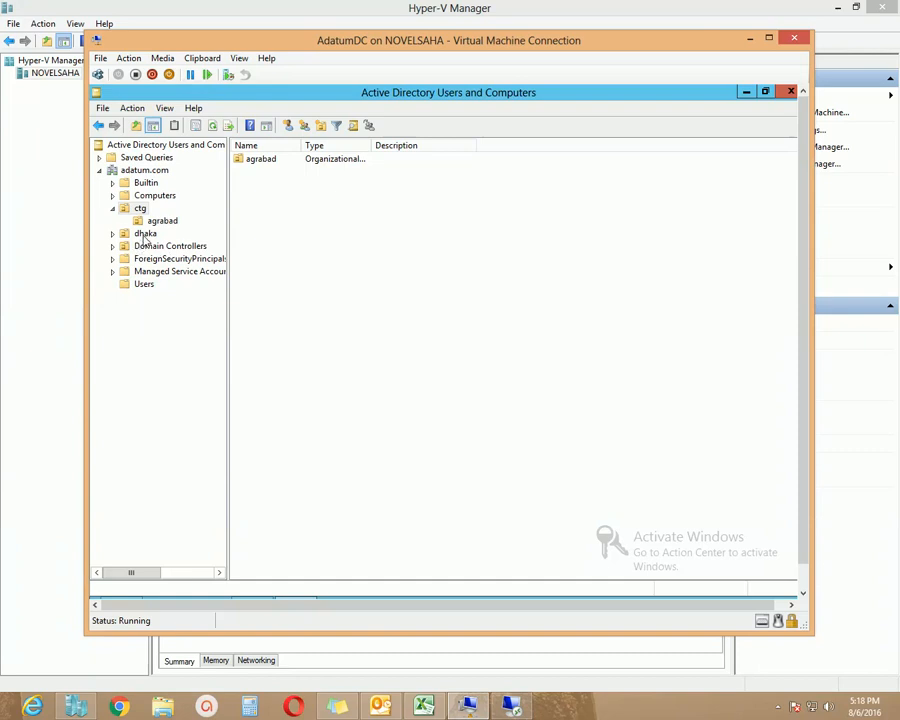
left_click(161, 222)
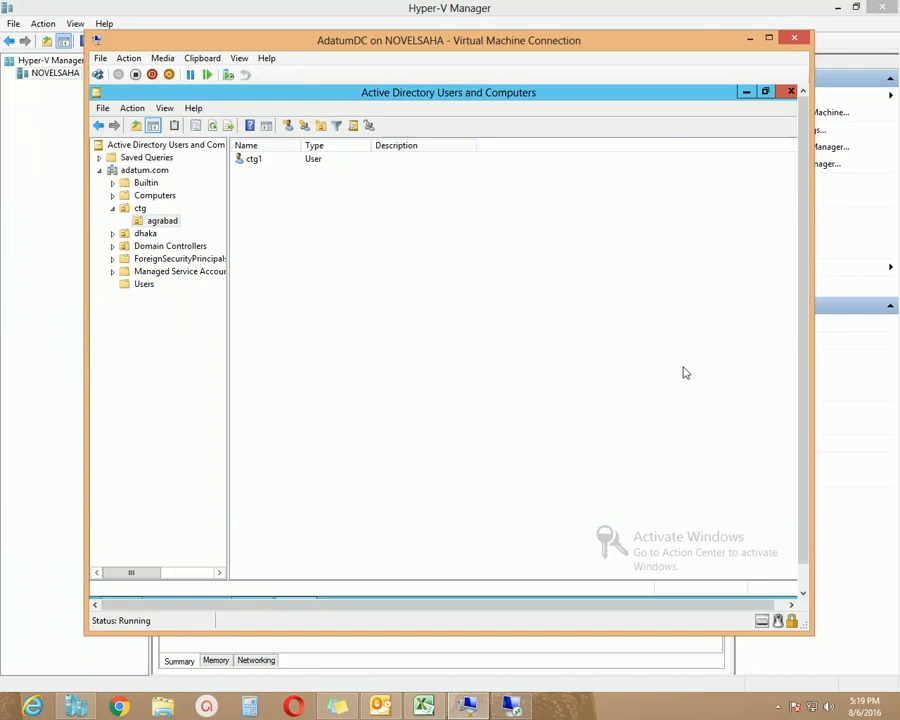
left_click(765, 92)
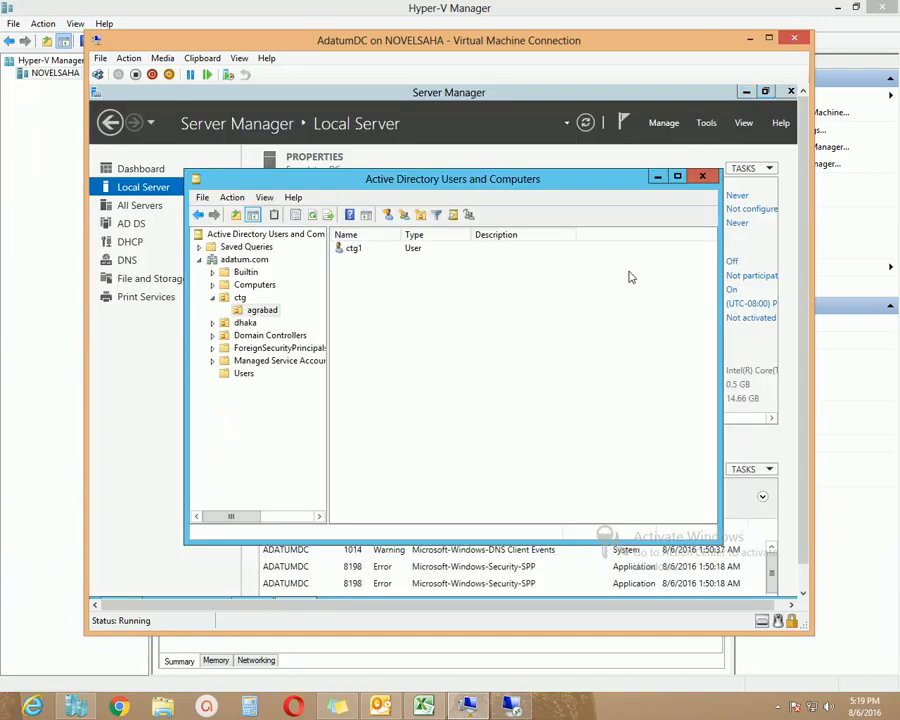
left_click(750, 40)
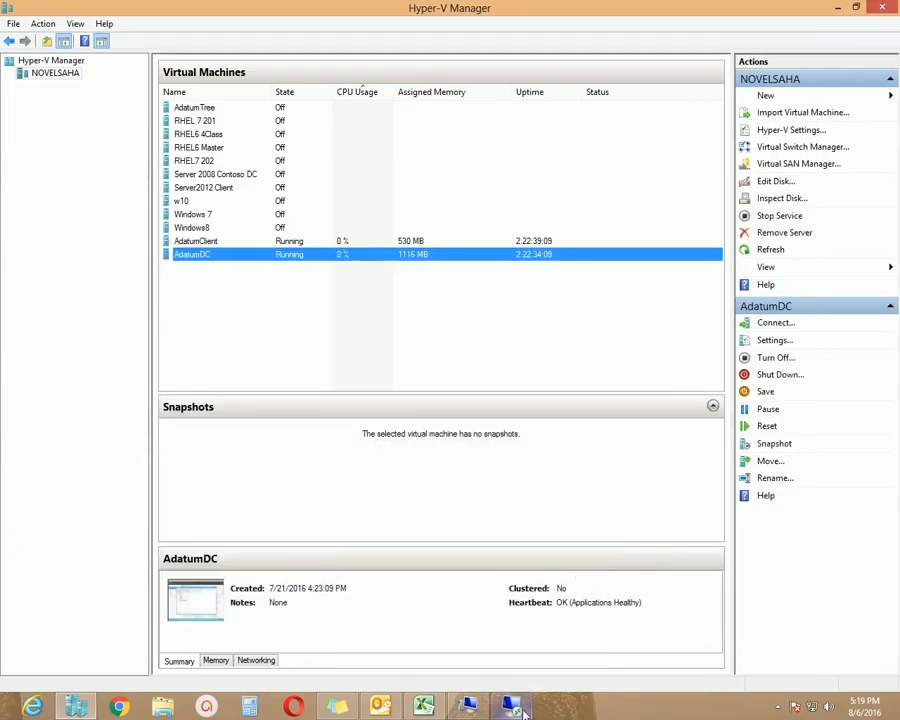
Step: Return to the remote hasanvm3 session and start promoting the server to a domain controller, keeping the existing-domain deployment option
left_click(518, 707)
double_click(526, 13)
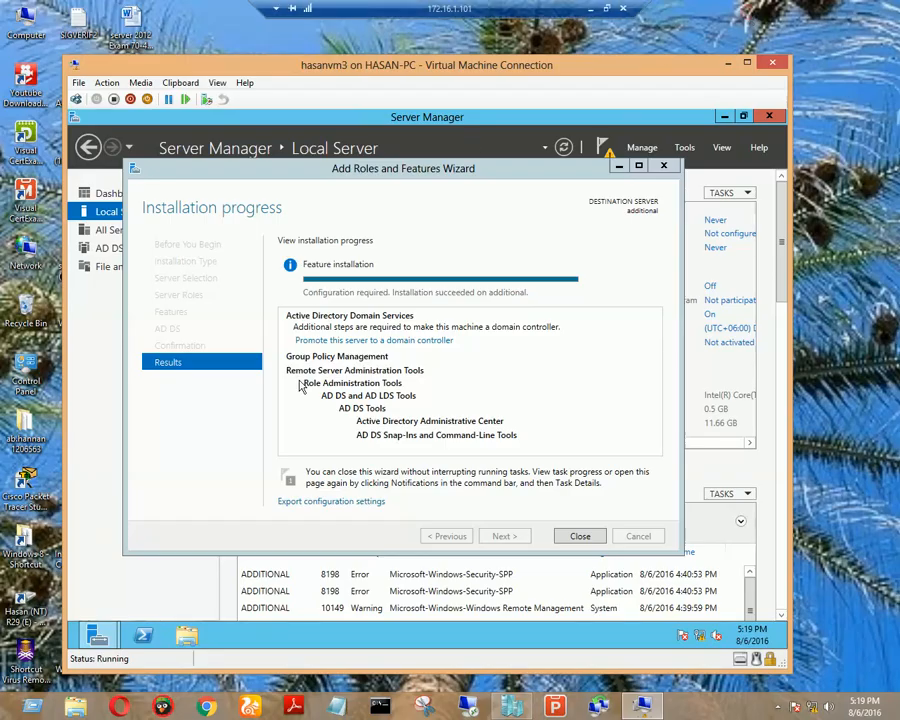
left_click_drag(504, 71, 512, 66)
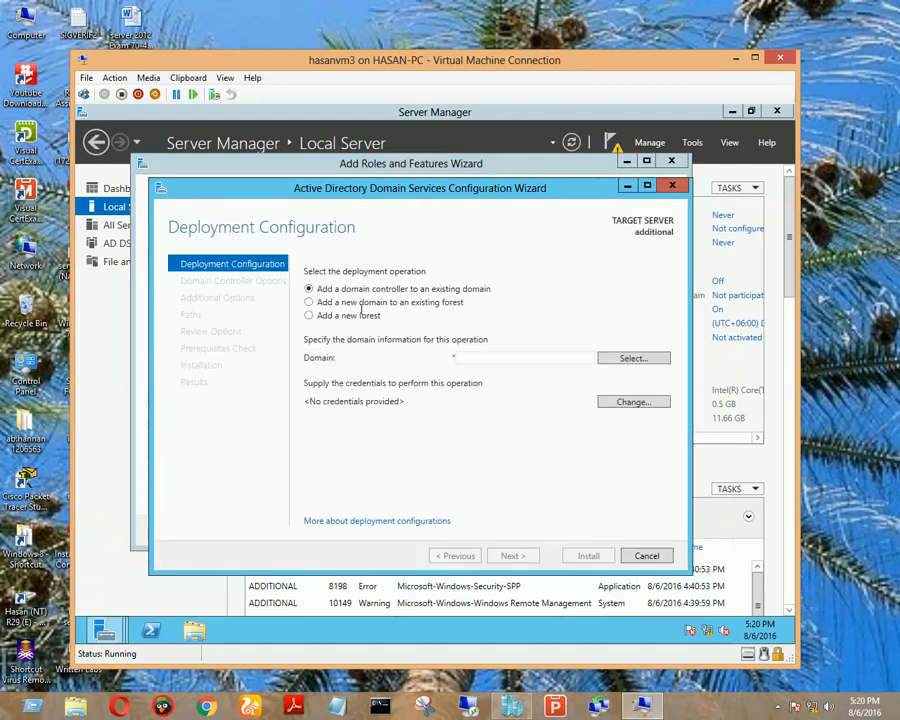
mouse_move(395, 195)
left_mouse_down()
mouse_move(377, 197)
mouse_move(415, 199)
mouse_move(393, 200)
left_mouse_up()
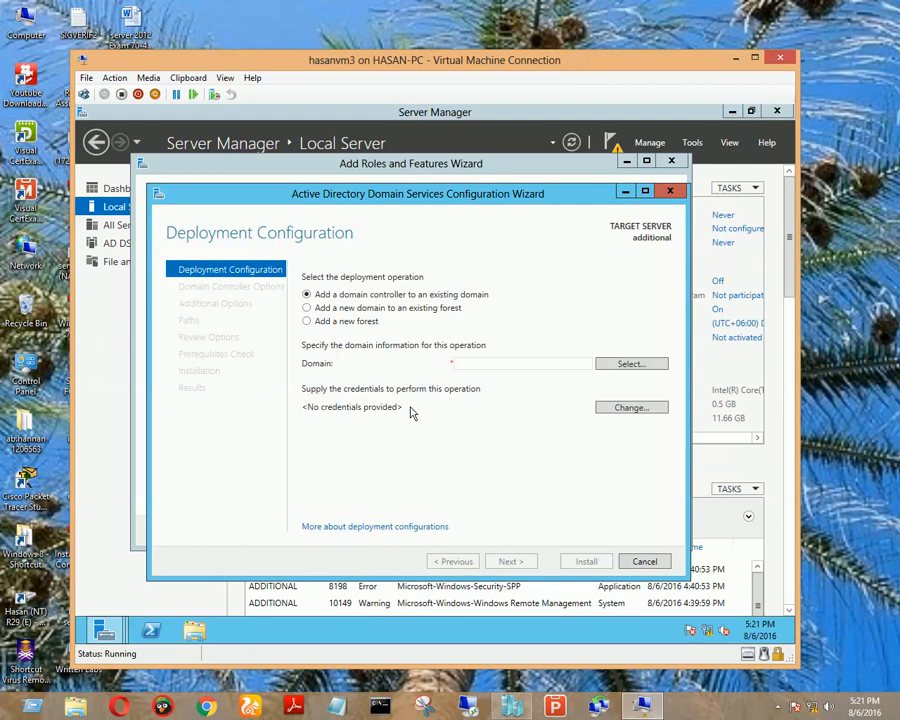
Step: Supply the deployment operation's credentials with the user name adatum\administrator and the account password
left_click(624, 410)
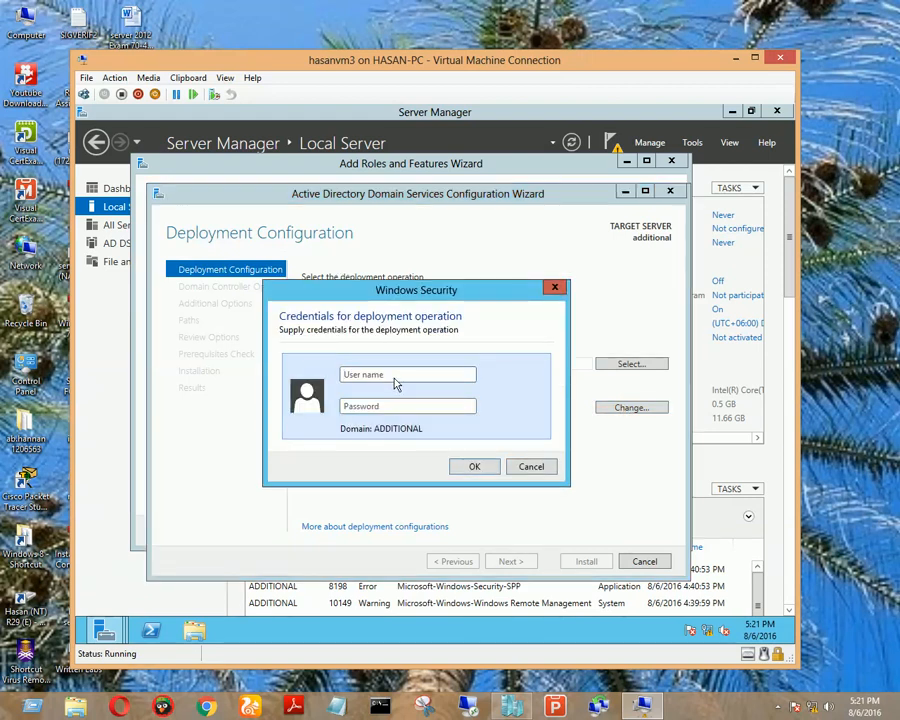
left_click(398, 375)
type("um\\")
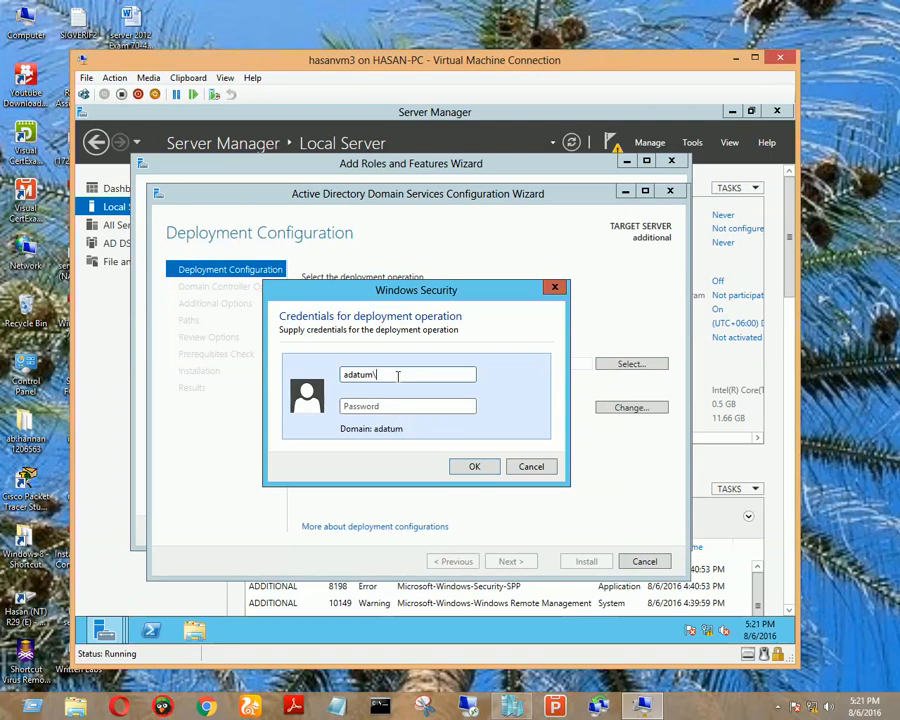
type("ad")
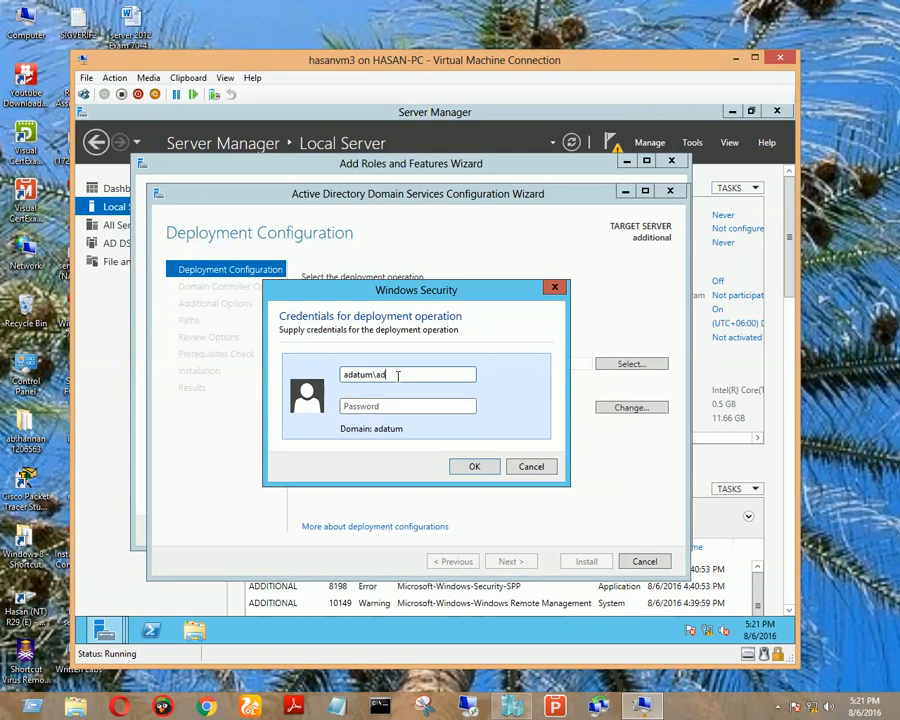
type("ministrator")
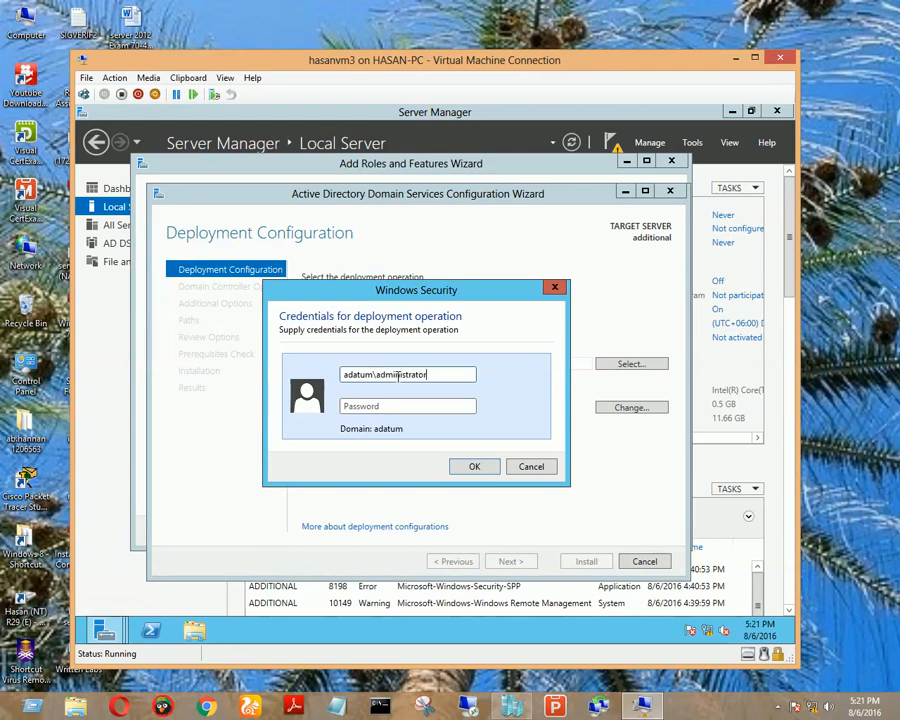
left_click_drag(428, 374, 376, 372)
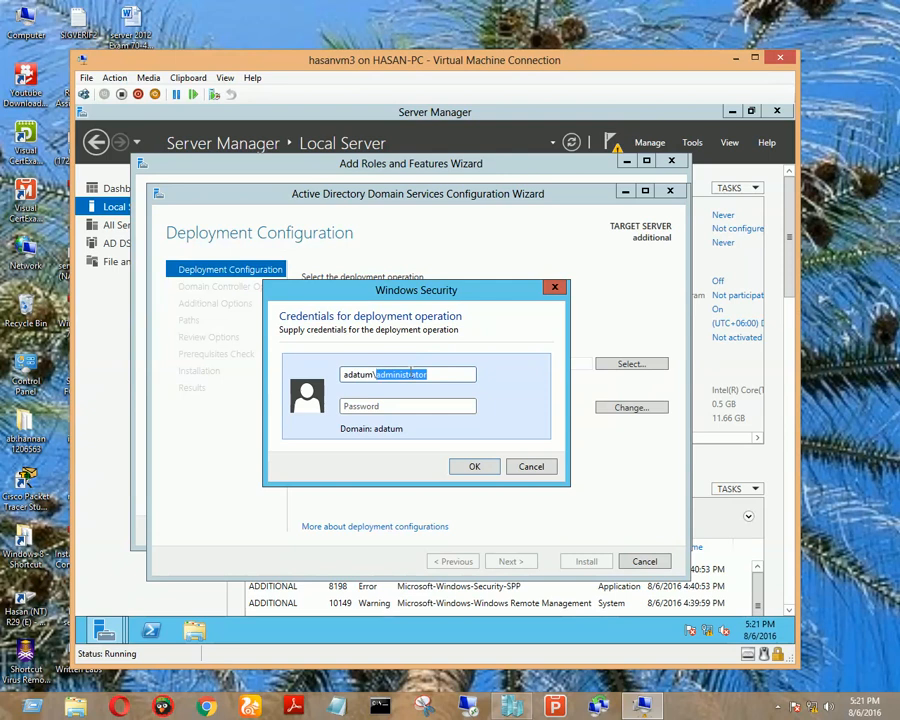
left_click(464, 373)
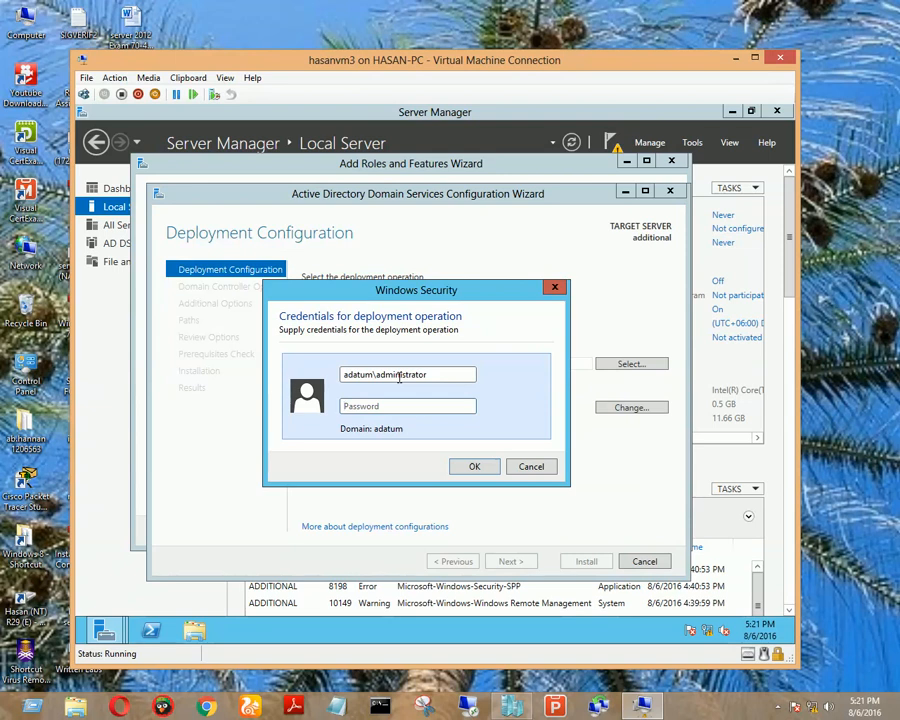
type("P")
type("●●●●●●●●")
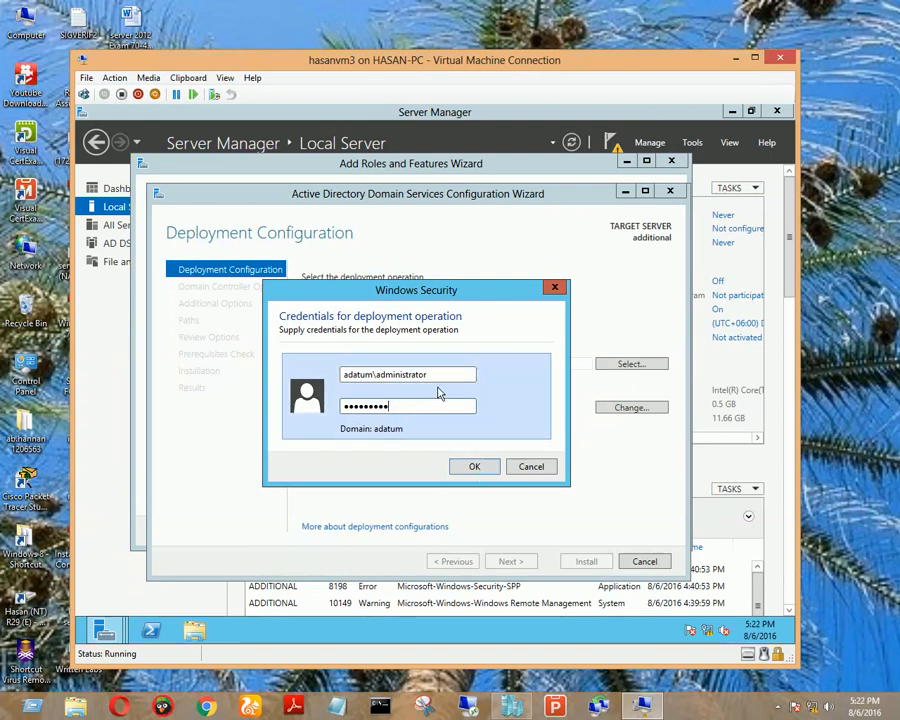
Step: Confirm the deployment credentials and continue with adatum as the existing domain for the new domain controller
left_click(472, 467)
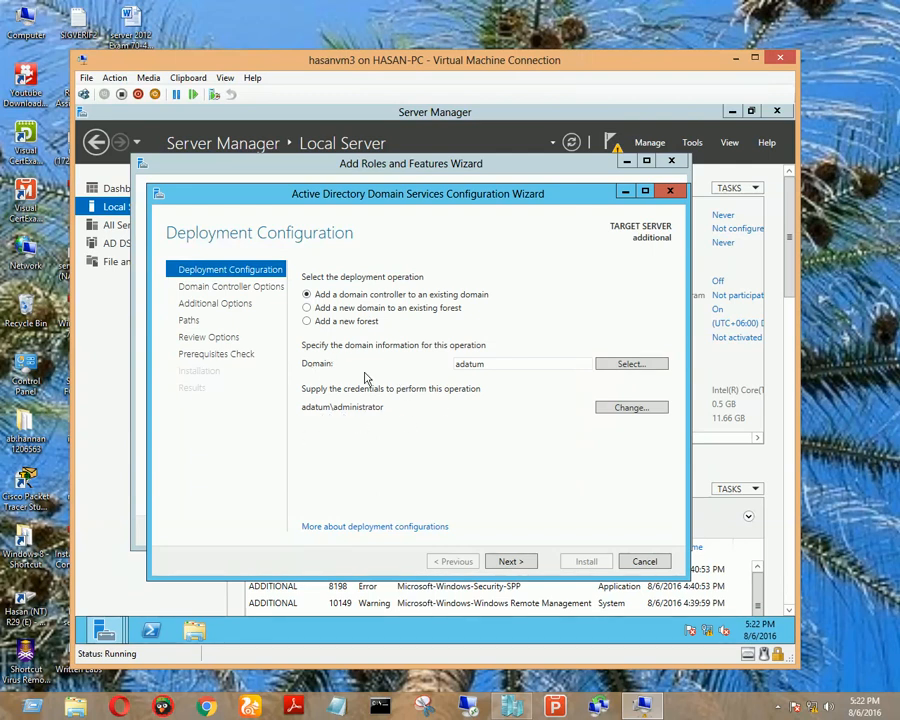
double_click(512, 363)
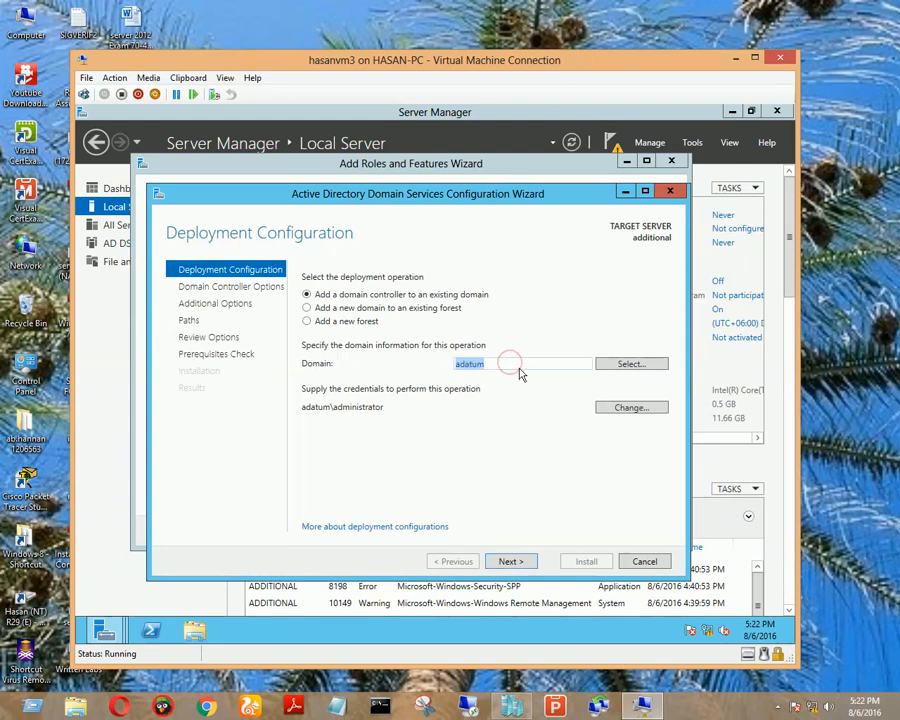
left_click(518, 364)
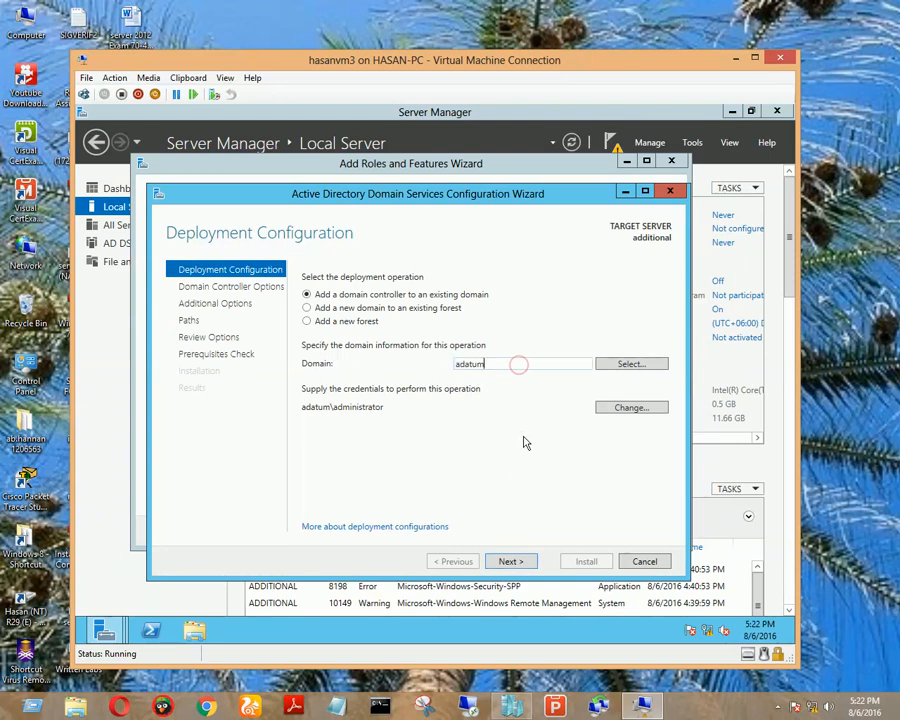
left_click(512, 562)
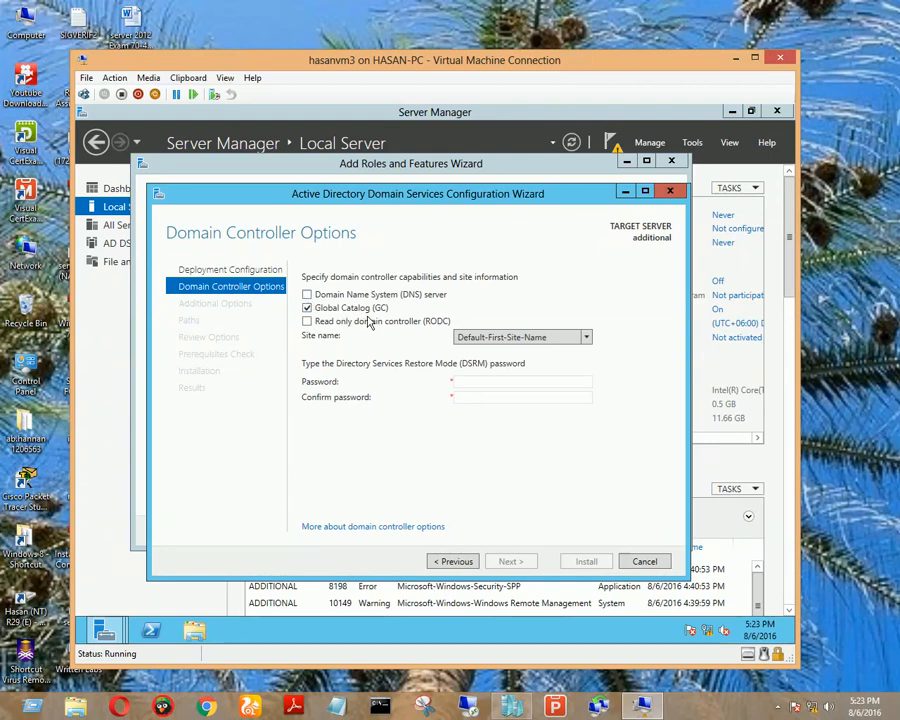
Step: Enter and confirm the Directory Services Restore Mode password, keeping Global Catalog enabled and the site Default-First-Site-Name
left_click(482, 381)
type("•")
key("Tab")
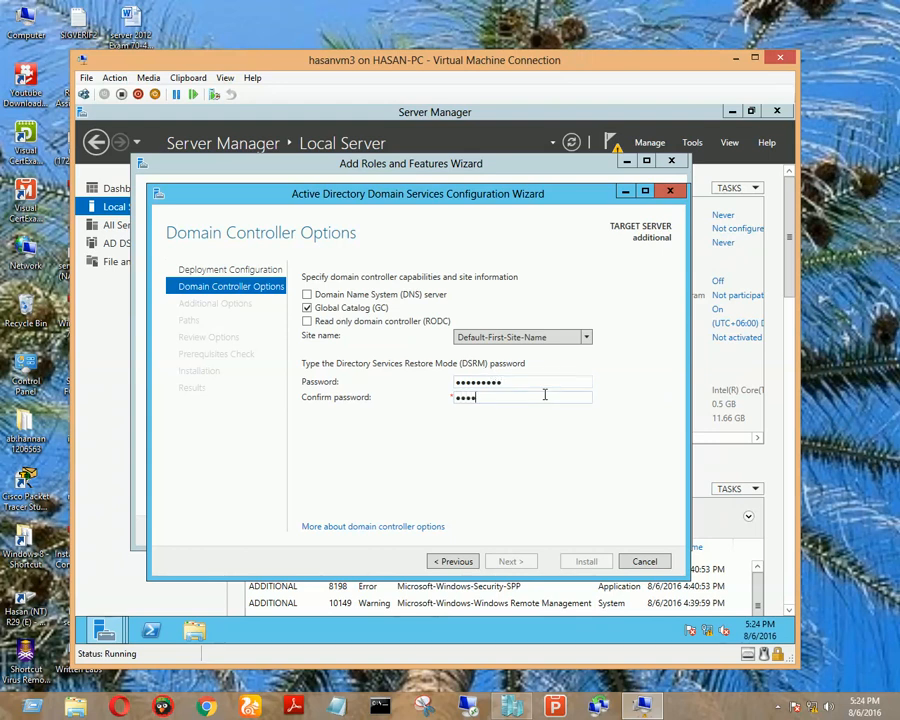
type("•••••••••")
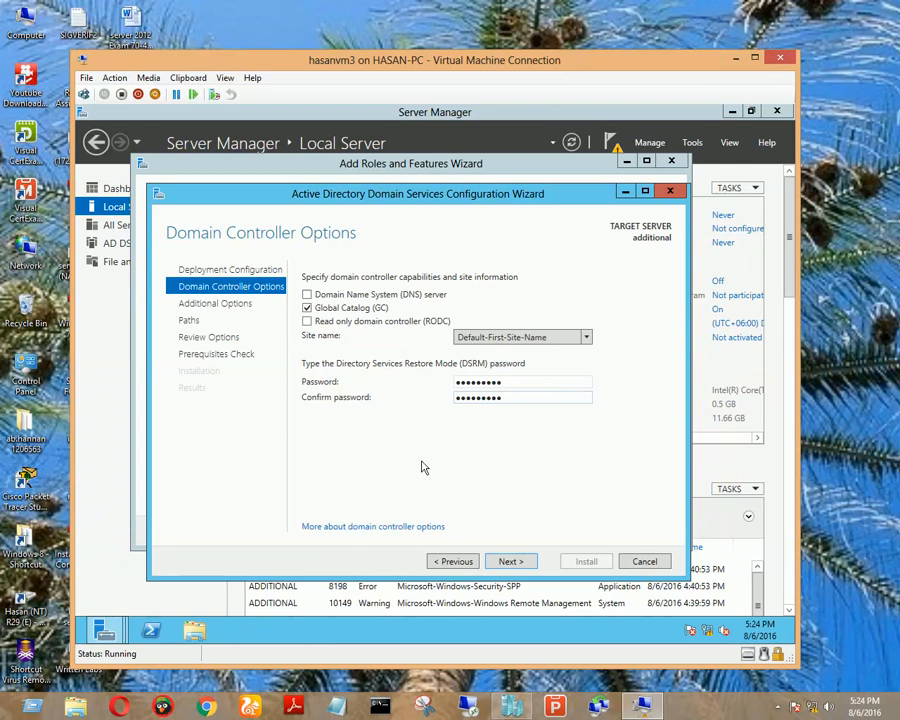
left_click(512, 563)
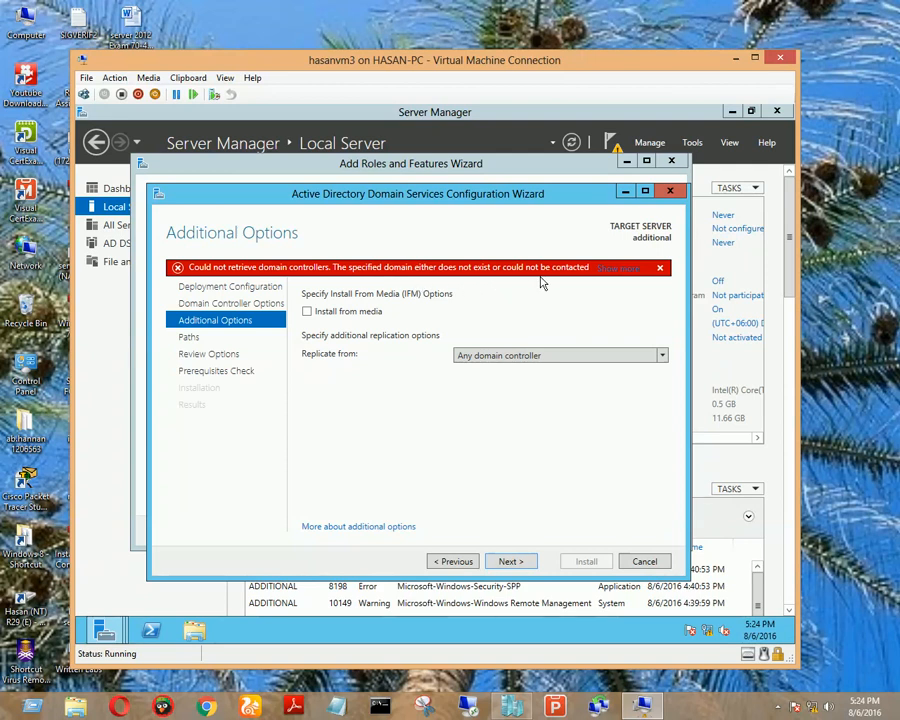
Step: Check the replication sources, reload the additional options from the domain controller options, and keep replicating from any domain controller
left_click(550, 359)
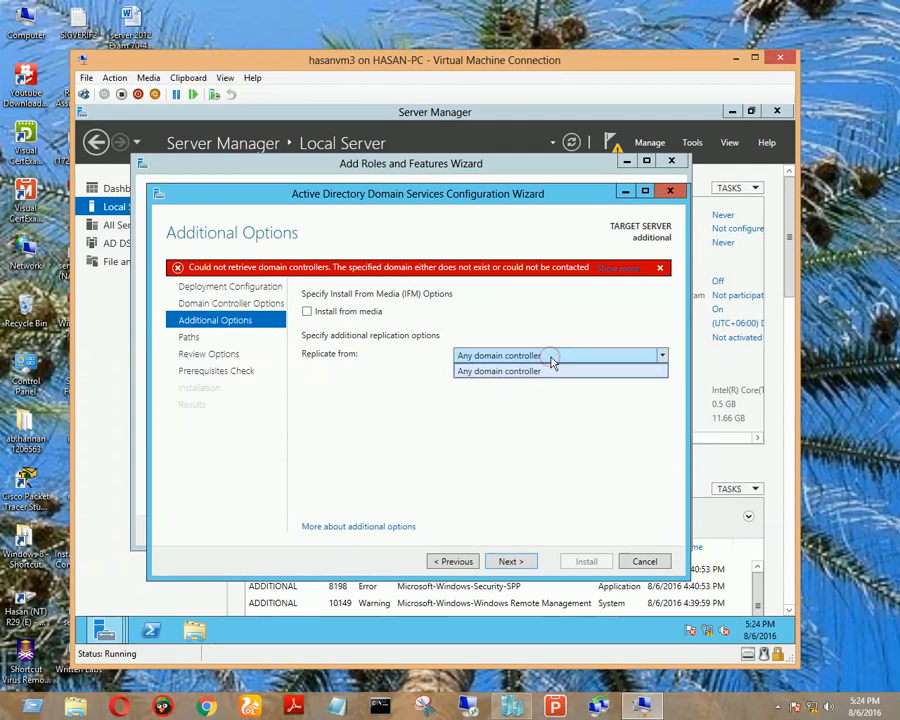
left_click(378, 355)
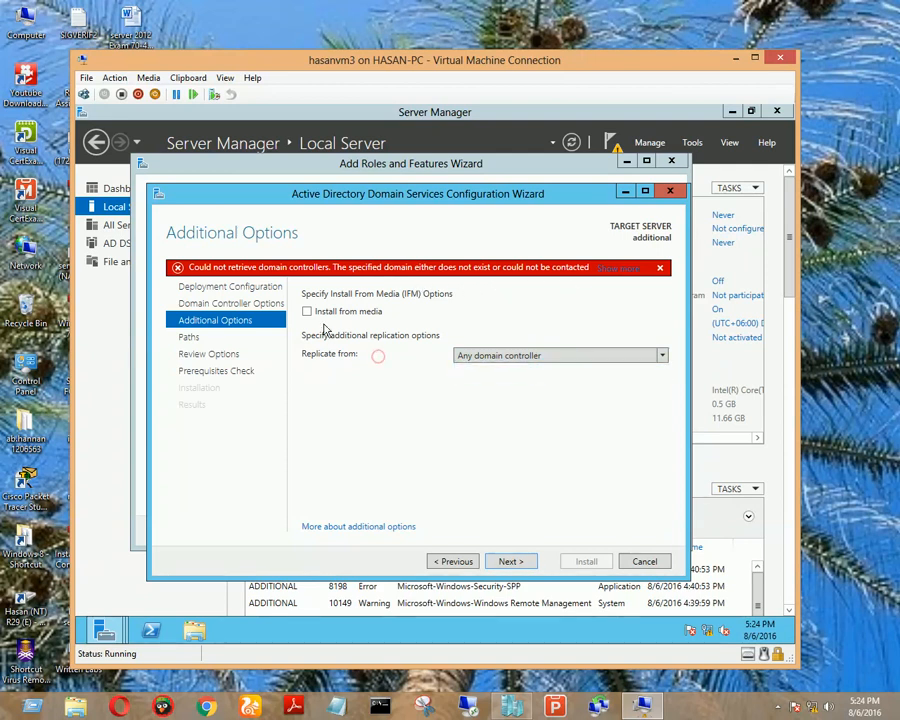
left_click(455, 563)
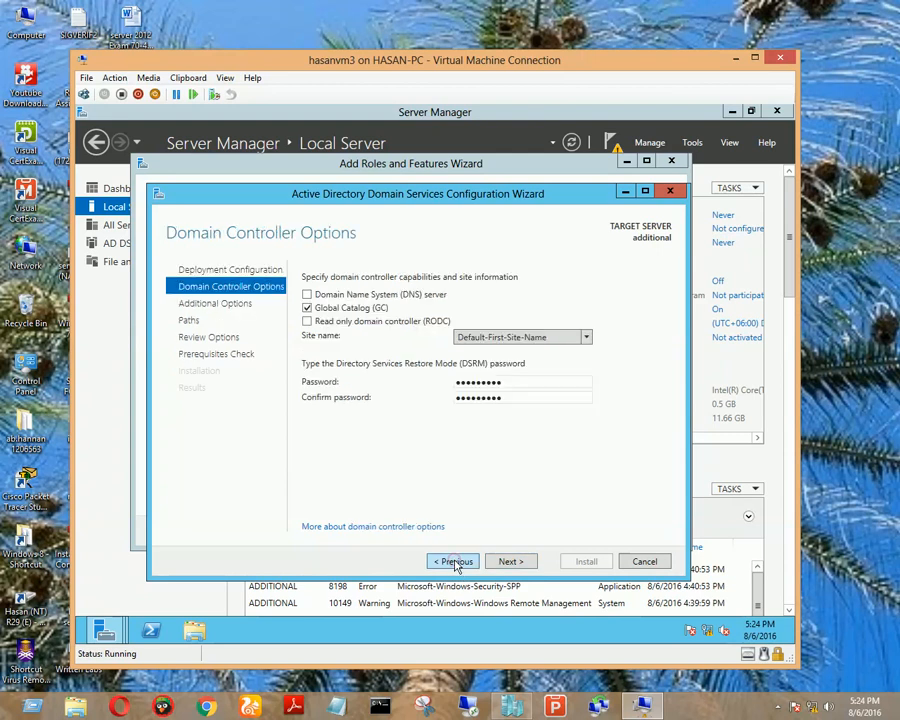
left_click(510, 562)
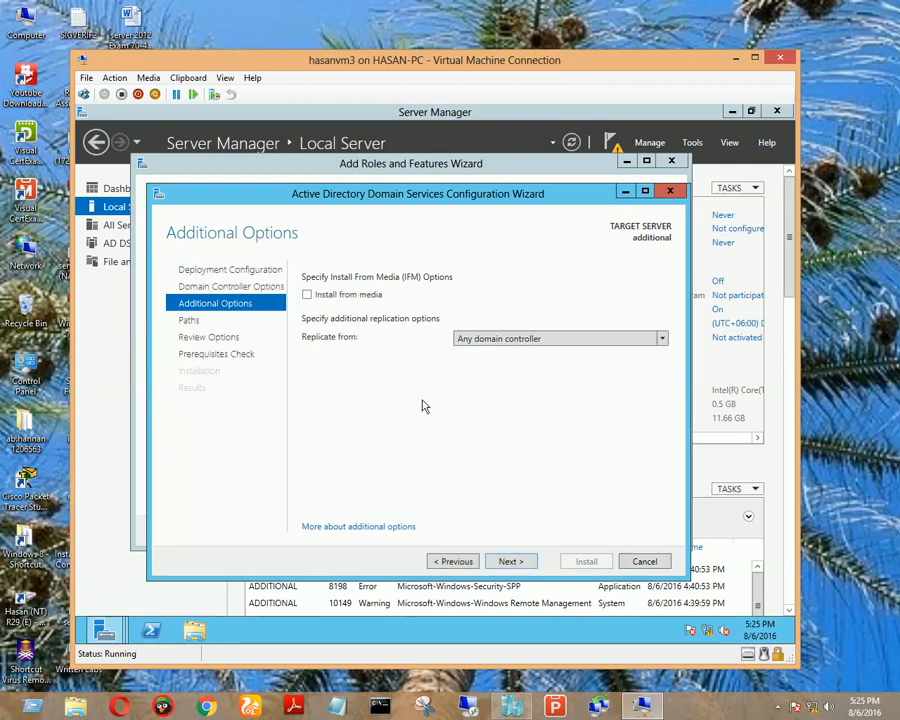
left_click(582, 343)
left_click(582, 340)
left_click_drag(486, 195, 533, 200)
left_click(537, 559)
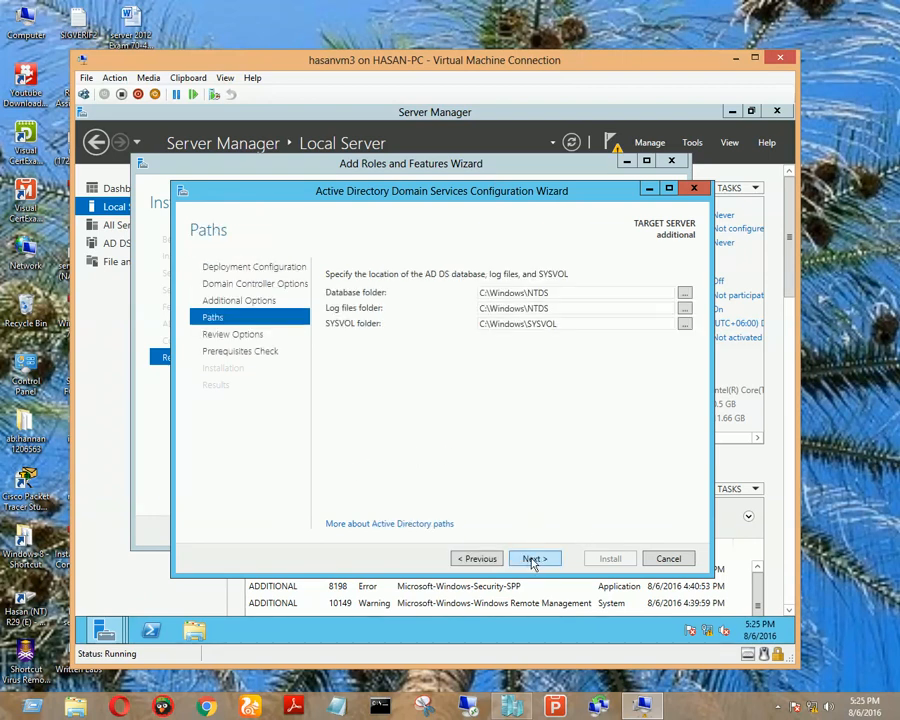
Step: Accept the default database, log and SYSVOL folders and the reviewed selections, and install the domain controller after the prerequisites check
left_click(533, 559)
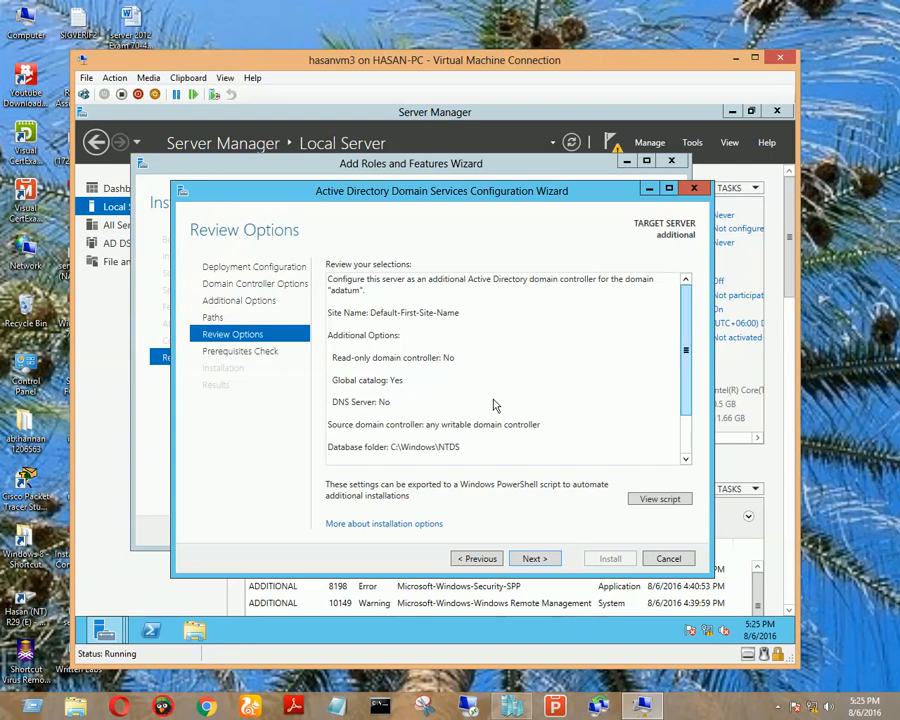
left_click(534, 558)
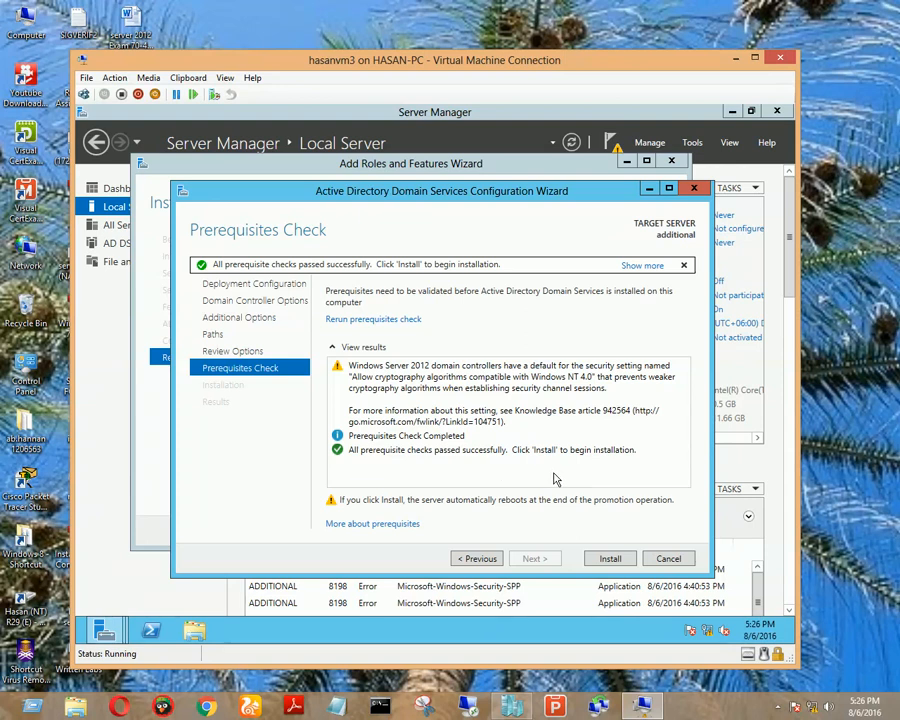
left_click(616, 562)
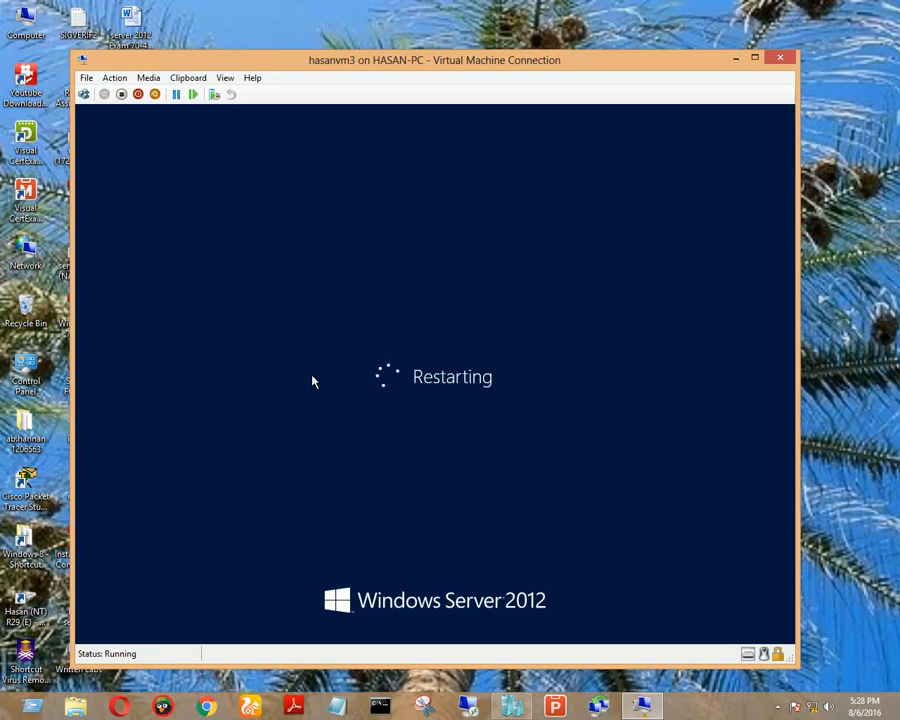
mouse_move(524, 6)
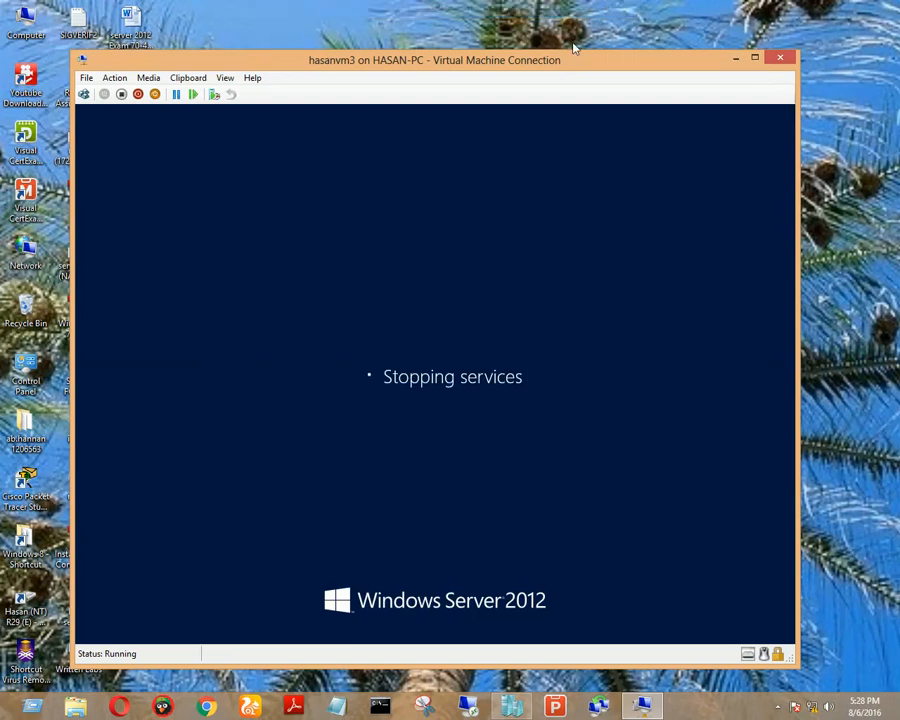
left_click(610, 8)
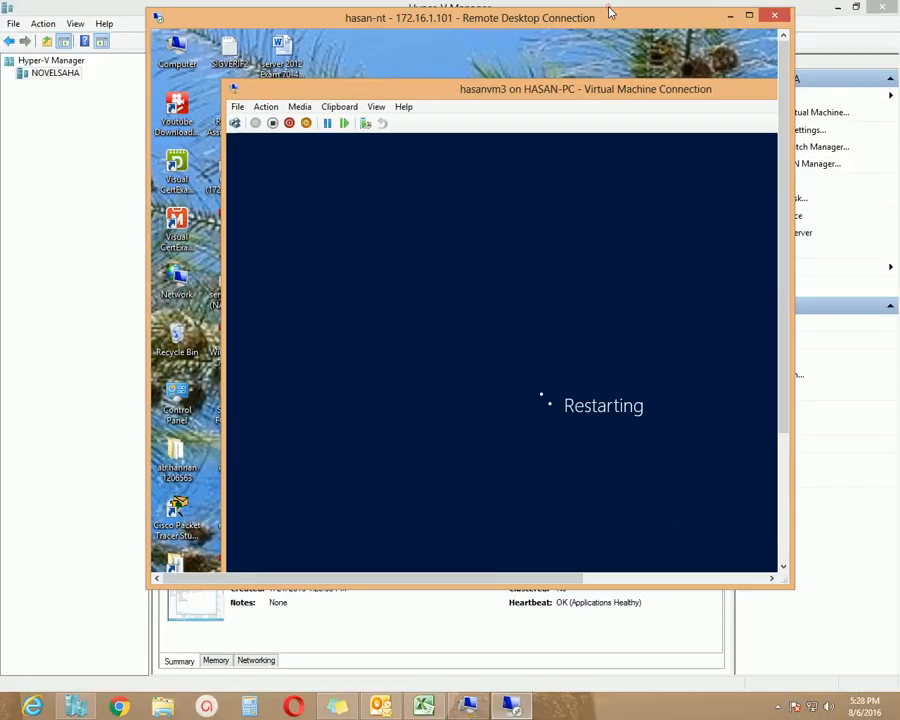
left_click(781, 707)
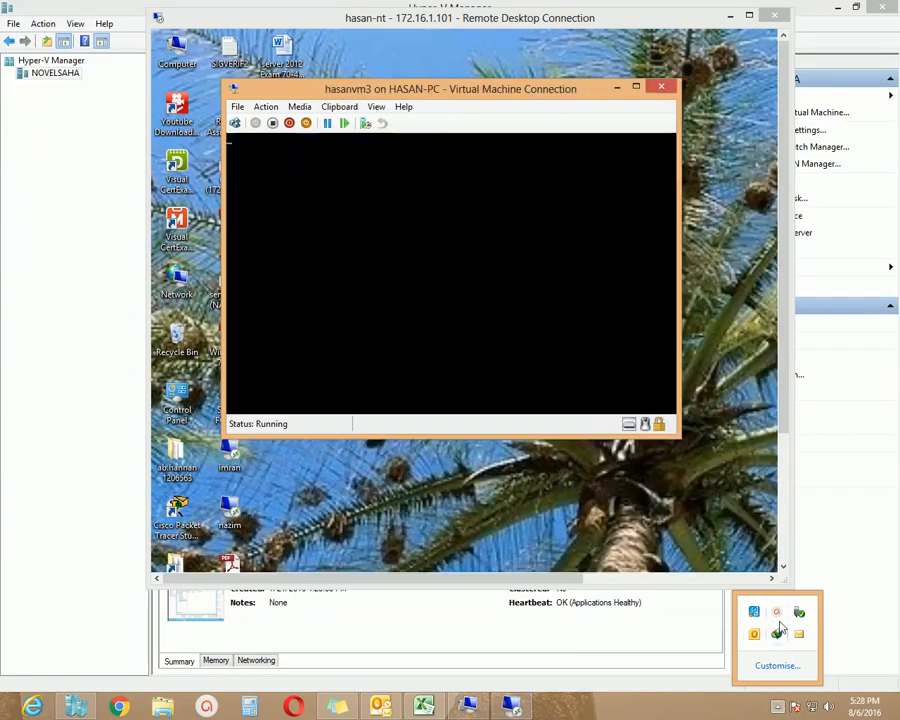
left_click(775, 635)
left_click(808, 668)
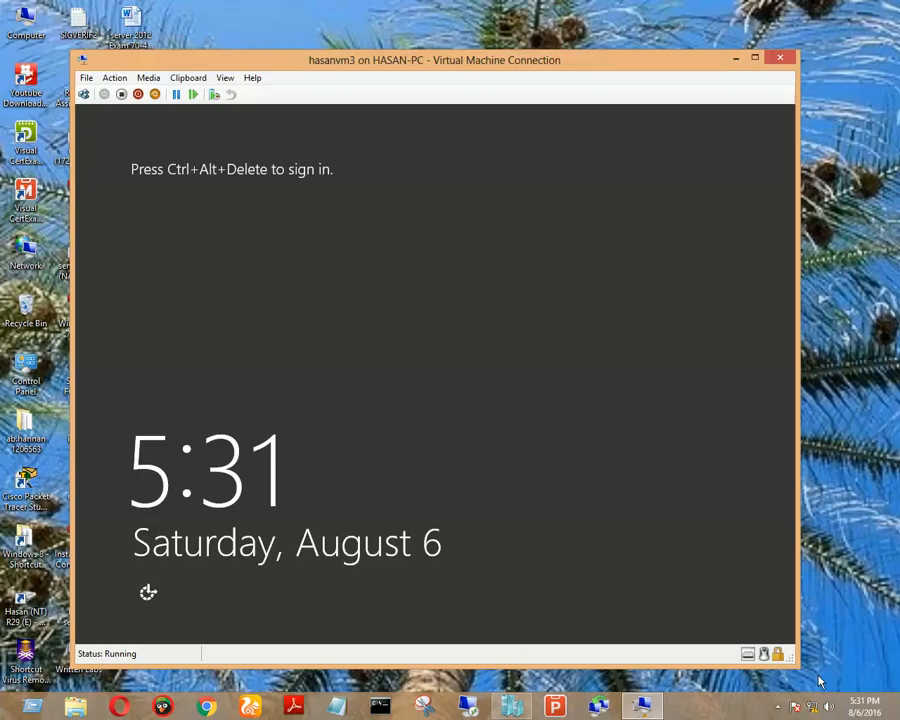
Step: Sign in to the restarted hasanvm3 server as ADATUM\Administrator with the account password
left_click(84, 94)
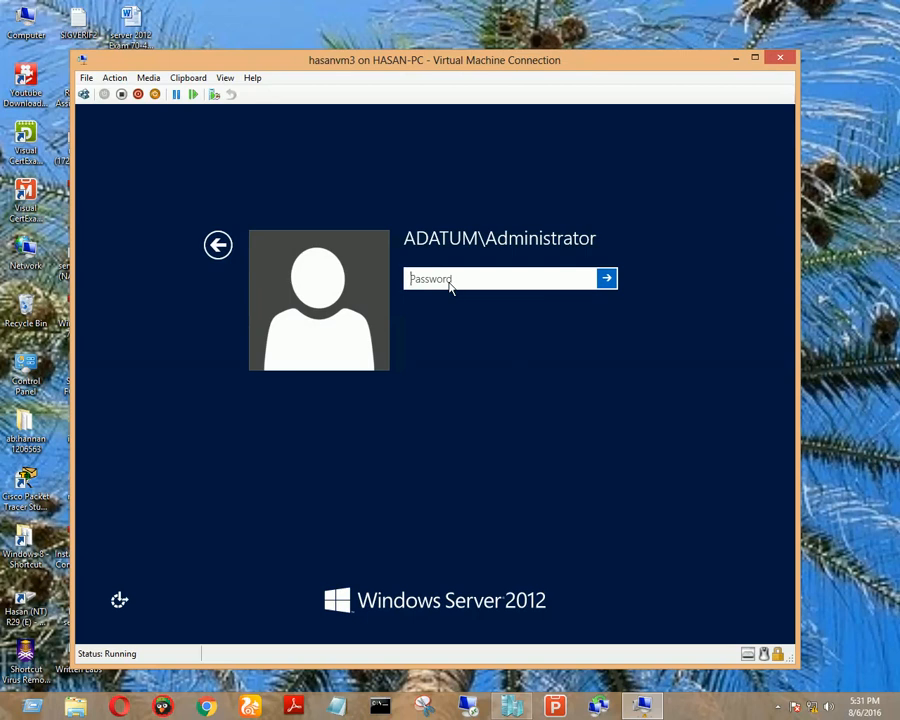
type("••")
key("BackSpace")
key("BackSpace")
type("••••••••••")
key("Return")
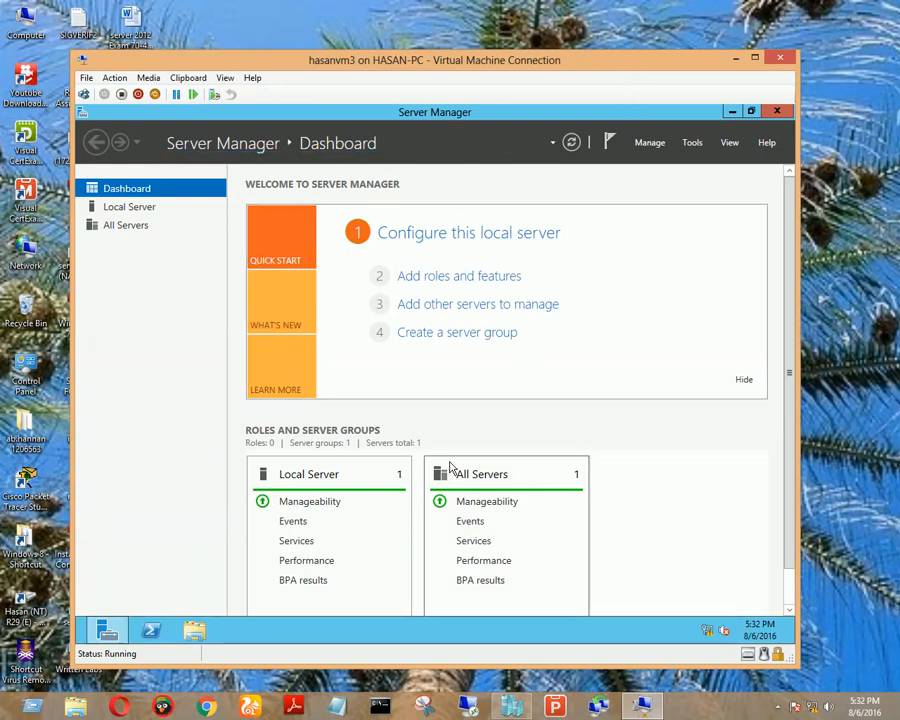
Step: Open Active Directory Users and Computers on hasanvm3, expand the adatum.com domain, and widen the console tree
left_click_drag(601, 67, 588, 63)
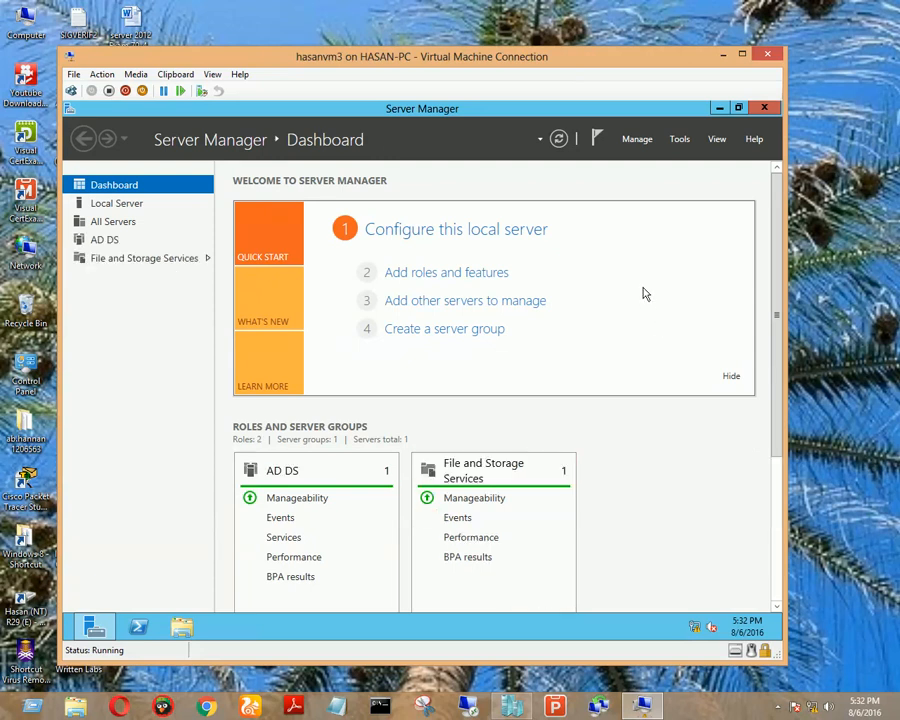
left_click_drag(589, 62, 583, 48)
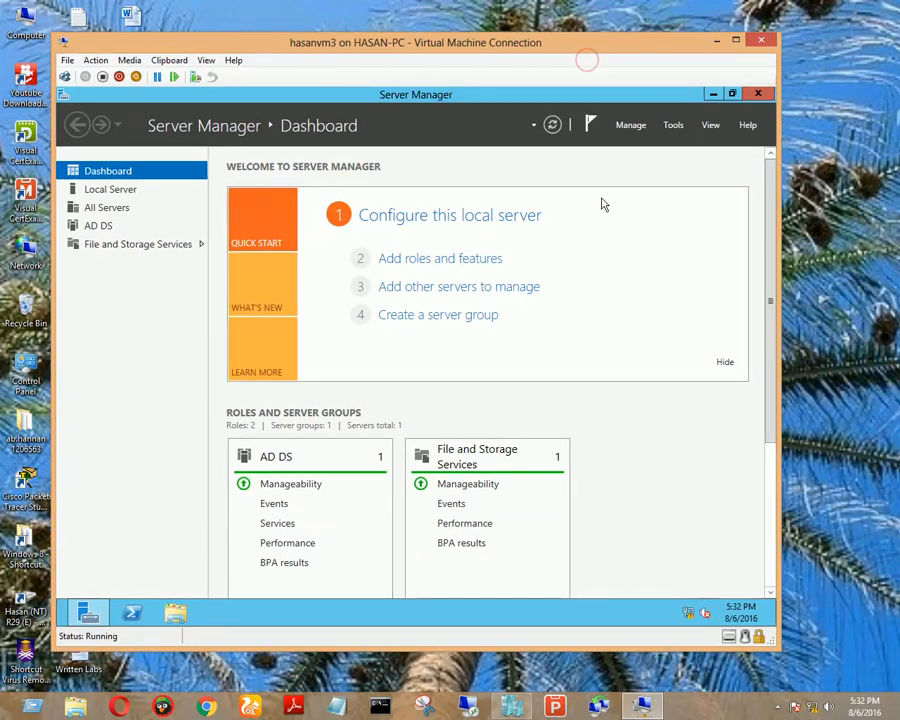
left_click(673, 127)
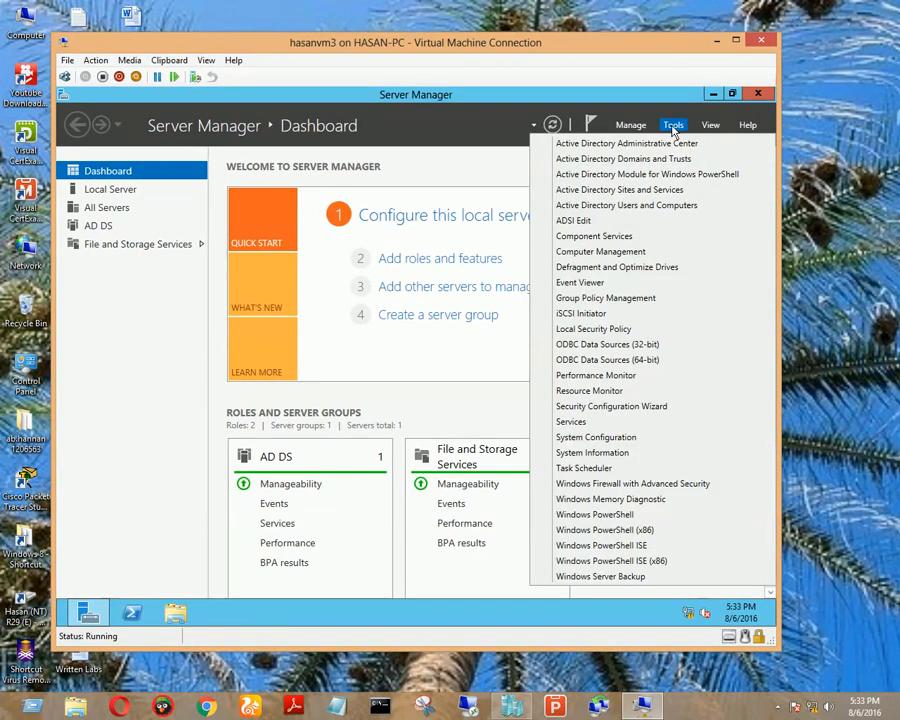
left_click(644, 207)
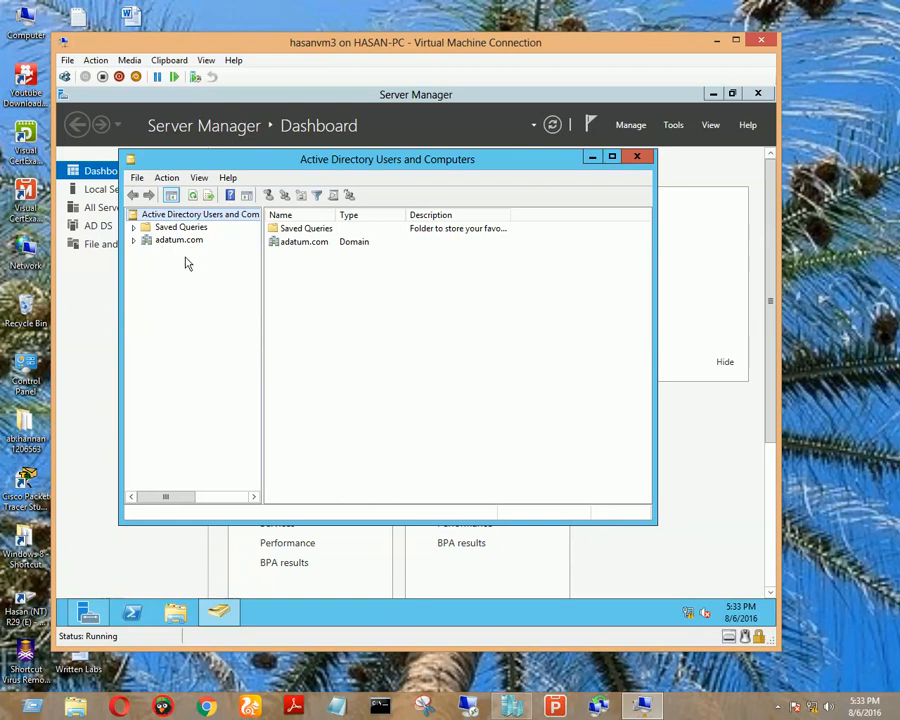
left_click(134, 241)
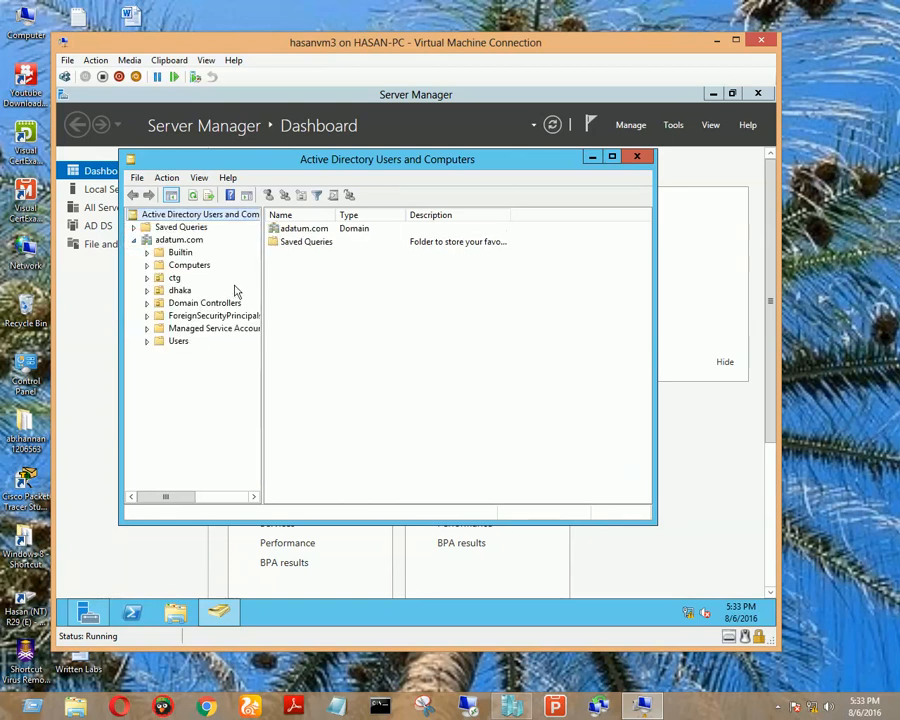
left_click_drag(263, 263, 340, 282)
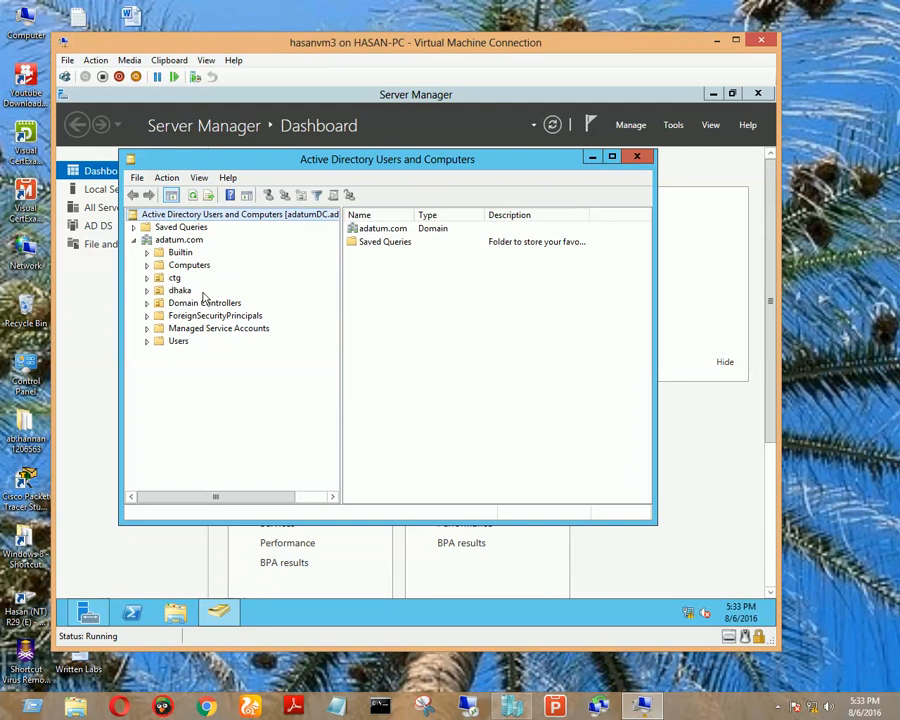
Step: Examine the accounts in the Users container, including user1, and enlarge the window to show the whole list
left_click(176, 341)
left_click(452, 415)
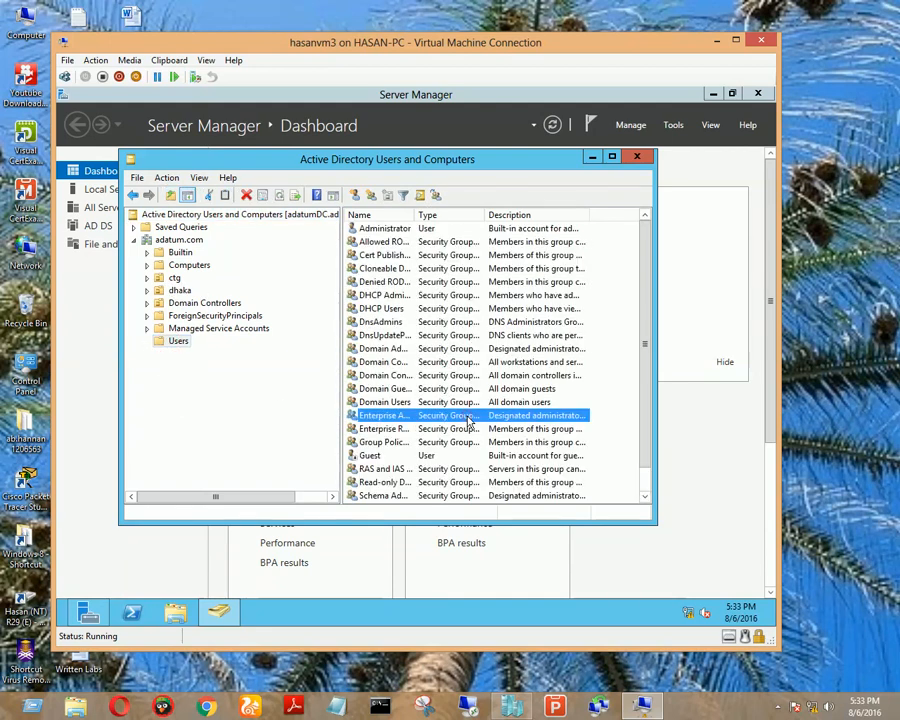
scroll(445, 360, "down", 1)
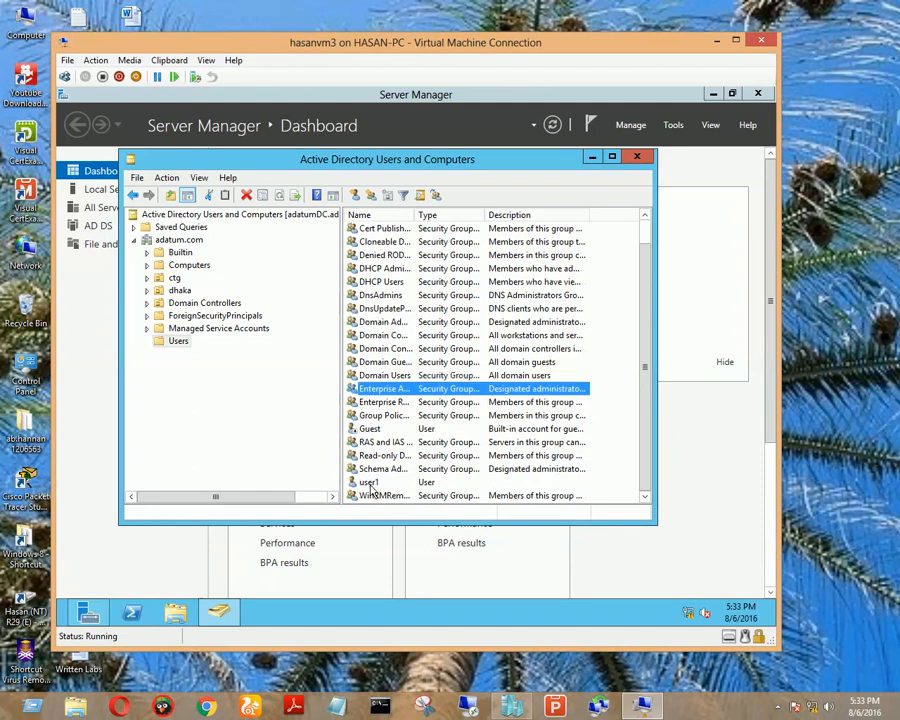
left_click(389, 482)
scroll(389, 482, "up", 1)
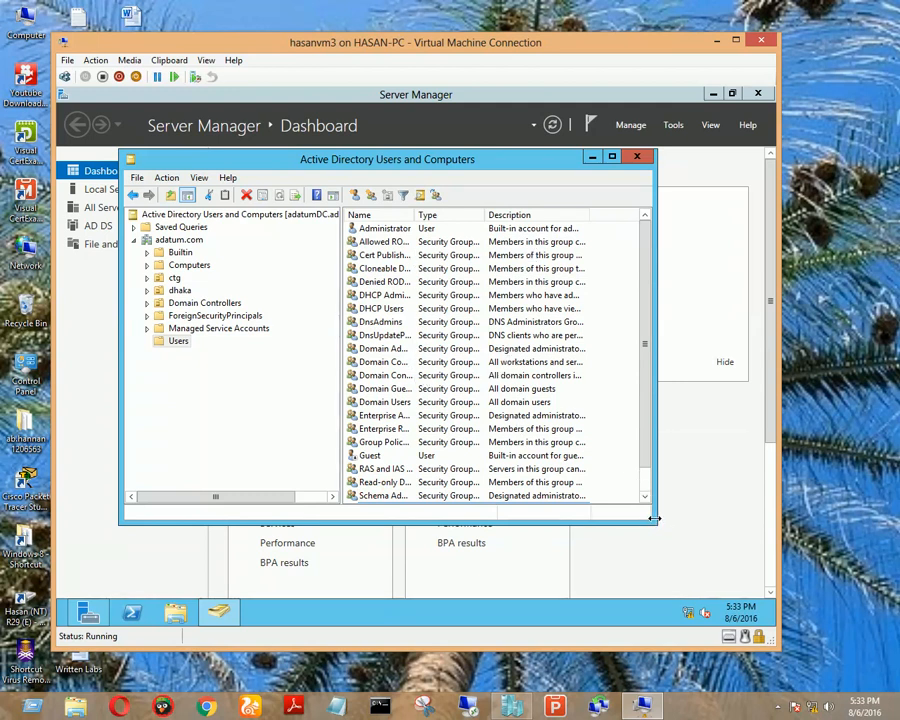
left_click_drag(654, 521, 697, 539)
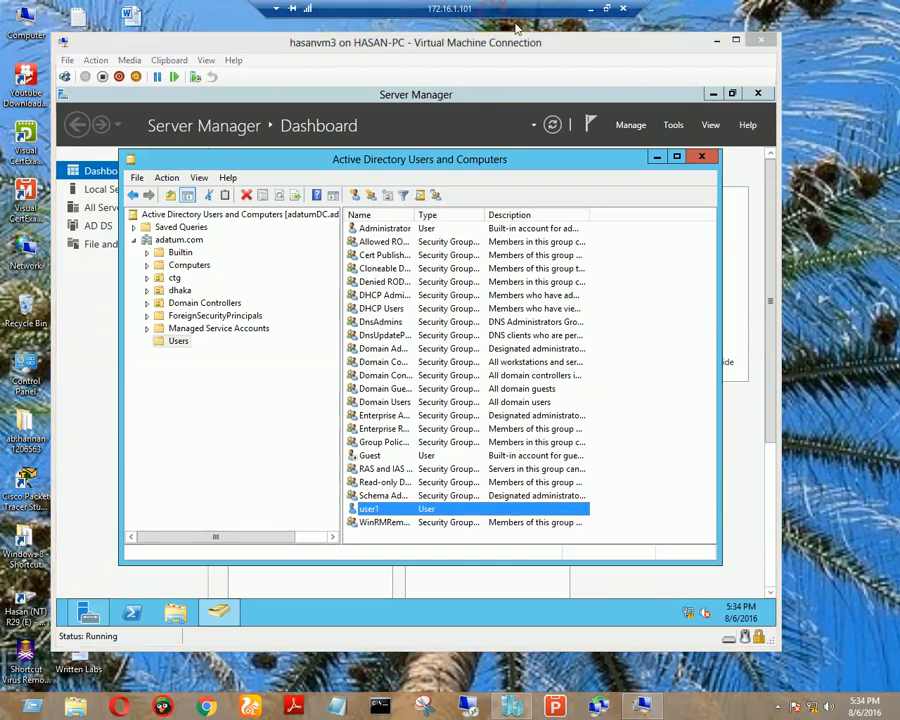
left_click(420, 7)
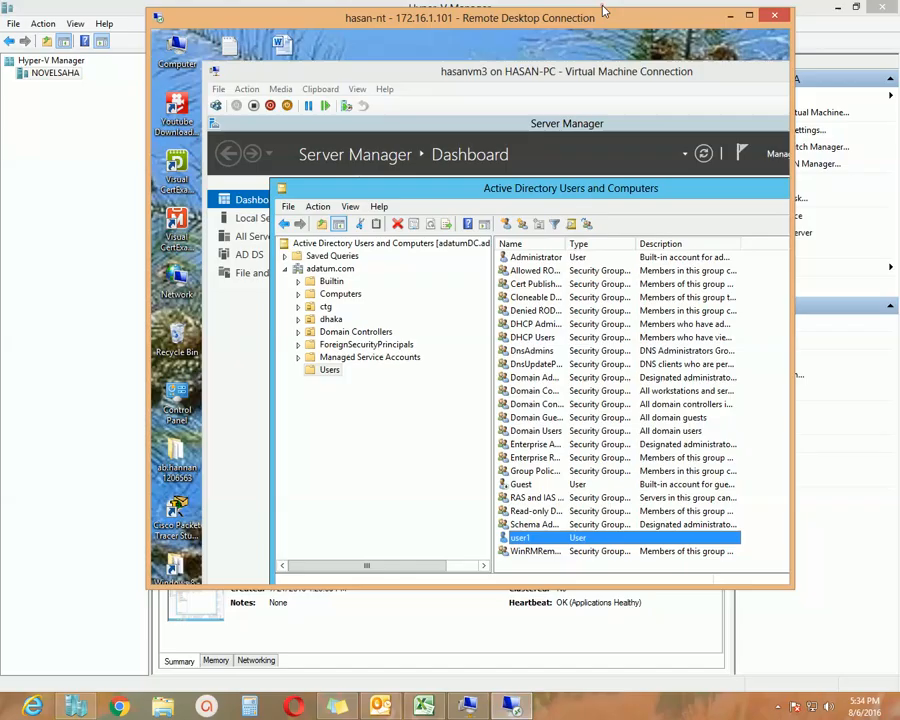
left_click(778, 707)
left_click(782, 615)
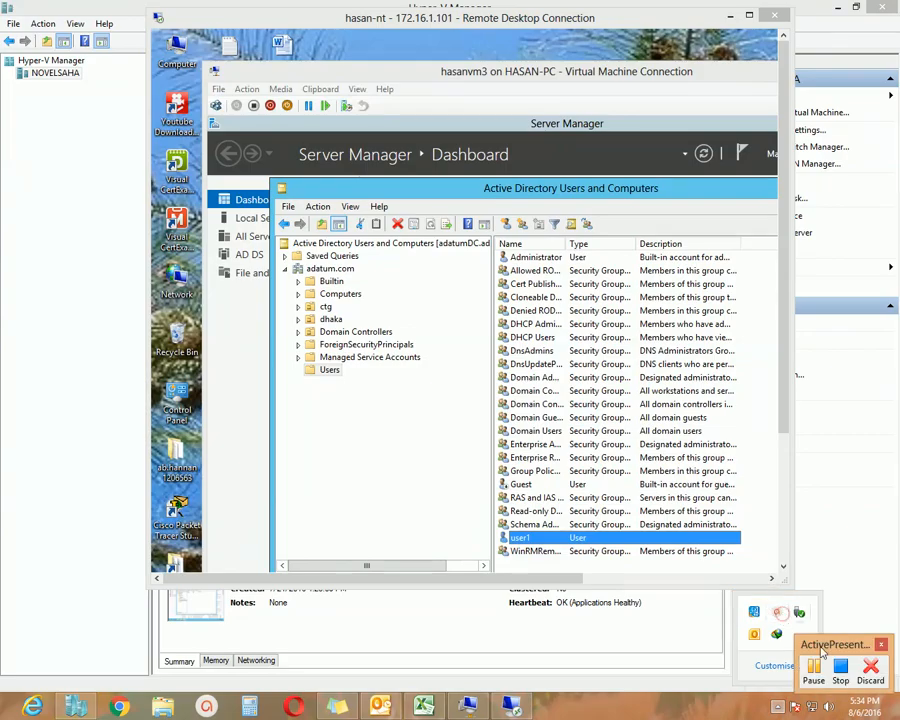